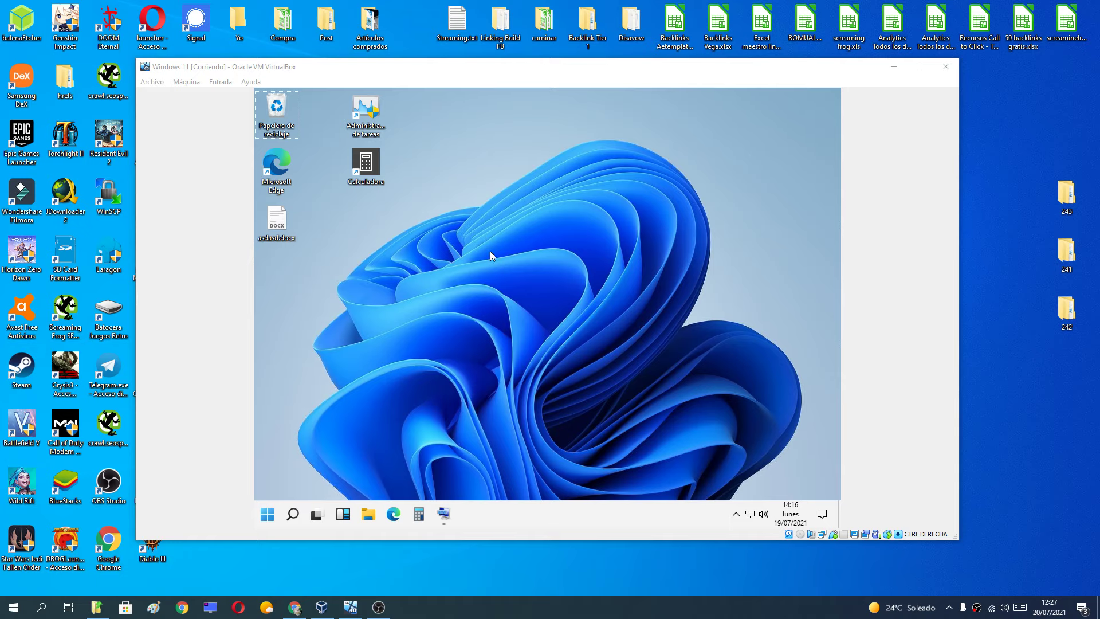
# Reposition the Windows 11 virtual machine window and open the on-screen keyboard inside it
pyautogui.click(449, 82)
pyautogui.moveTo(449, 68); pyautogui.dragTo(415, 72)
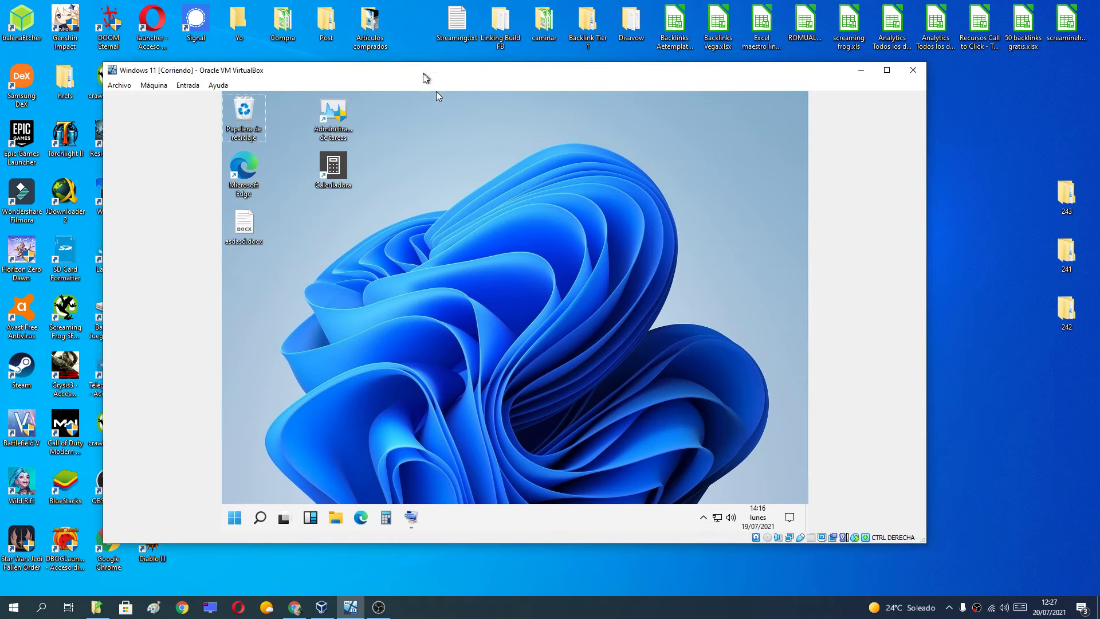
pyautogui.click(409, 518)
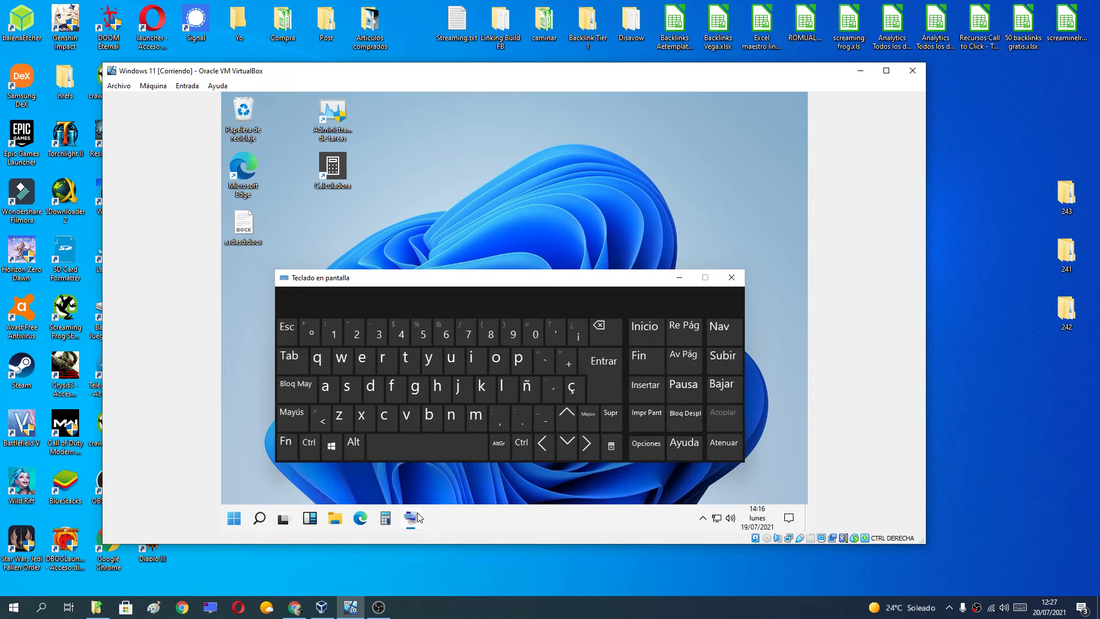
pyautogui.press('j')
pyautogui.press('8')
pyautogui.press('d')
pyautogui.press('space')
pyautogui.press(',')
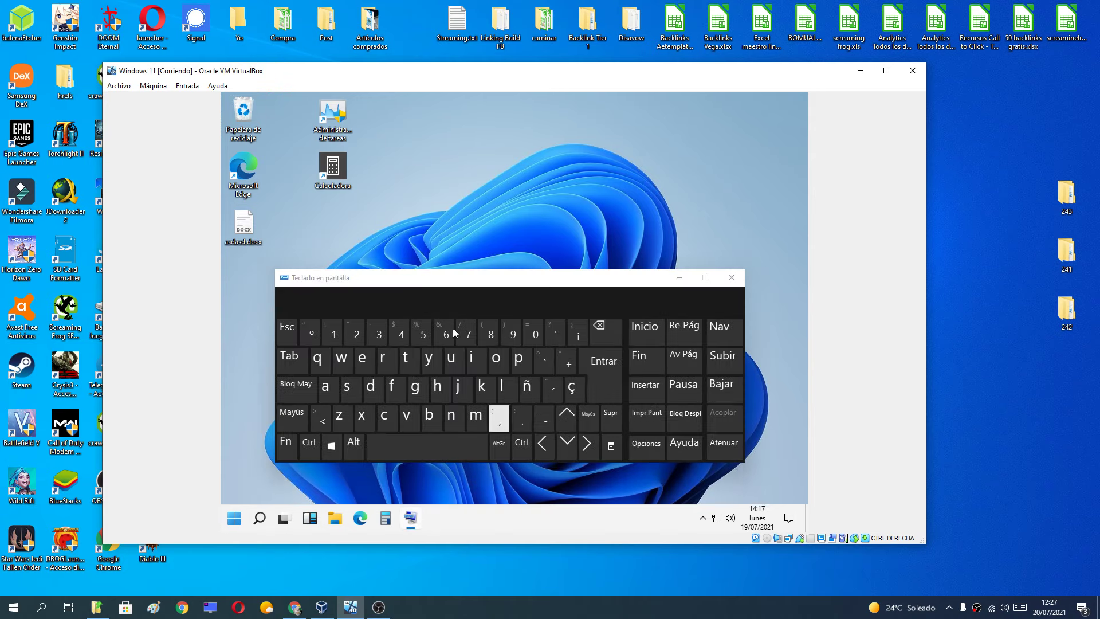
pyautogui.press('5')
pyautogui.press('4')
pyautogui.press('Left')
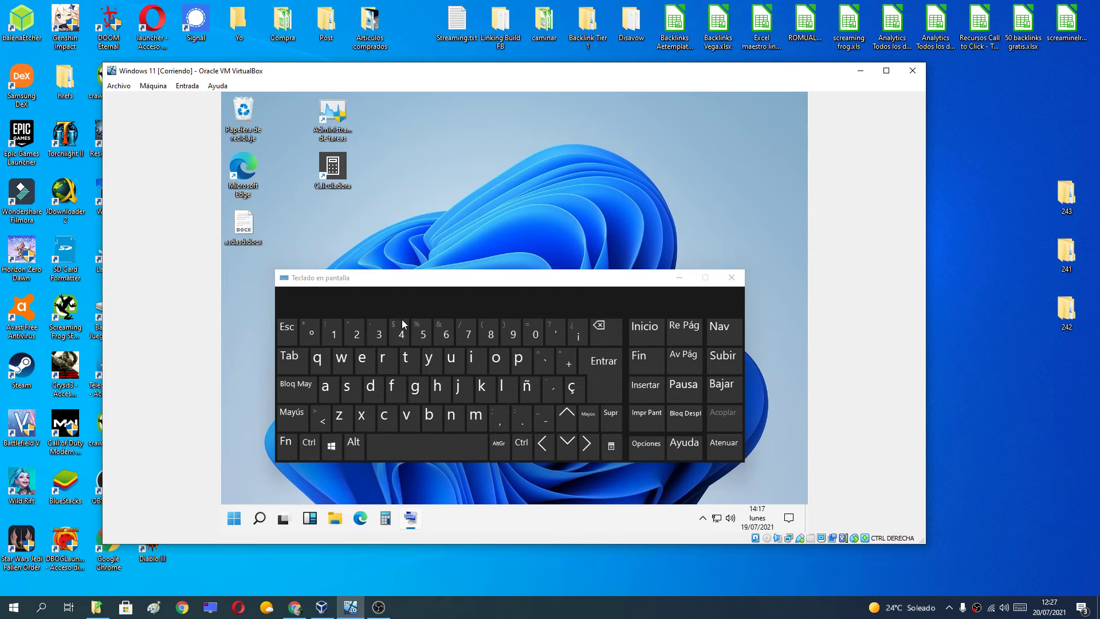
pyautogui.press('g')
pyautogui.press('c')
pyautogui.press('space')
pyautogui.press('i')
pyautogui.press('space')
pyautogui.press('x')
pyautogui.press("'")
pyautogui.press('d')
pyautogui.press('space')
pyautogui.press('Up')
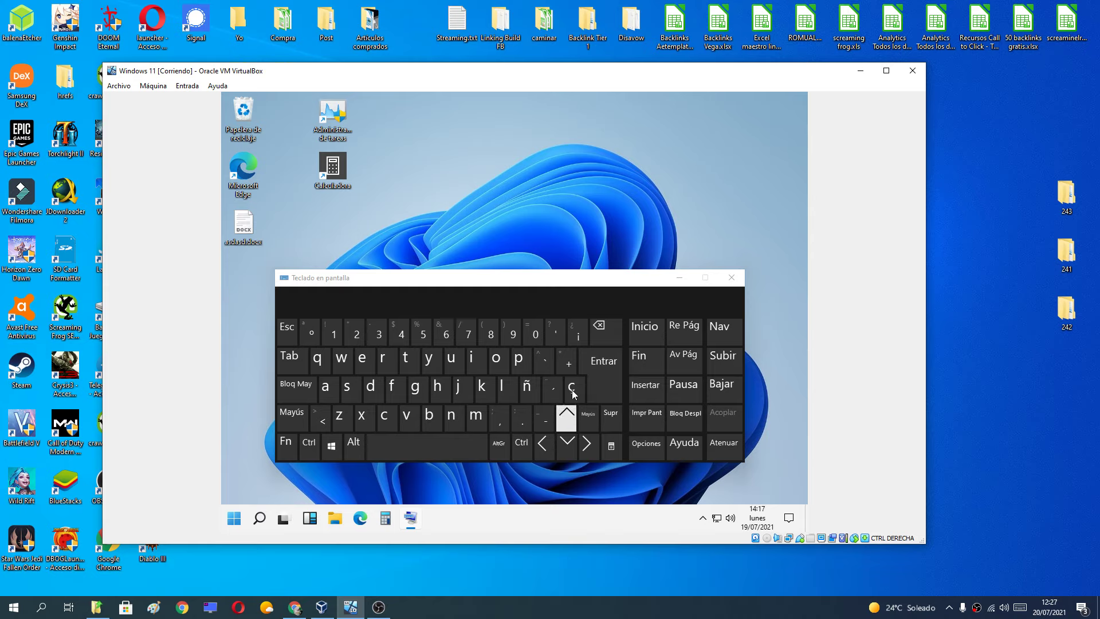
pyautogui.press('g')
pyautogui.press('.')
pyautogui.press('y')
pyautogui.press('.')
pyautogui.press('n')
pyautogui.press('8')
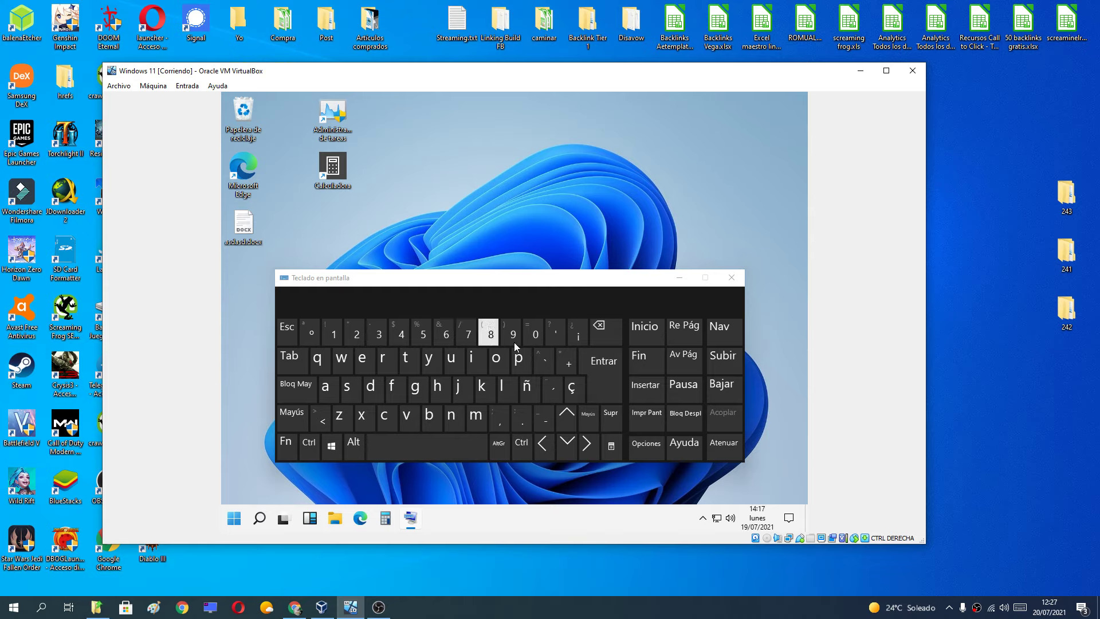
pyautogui.press('Insert')
pyautogui.click(514, 362)
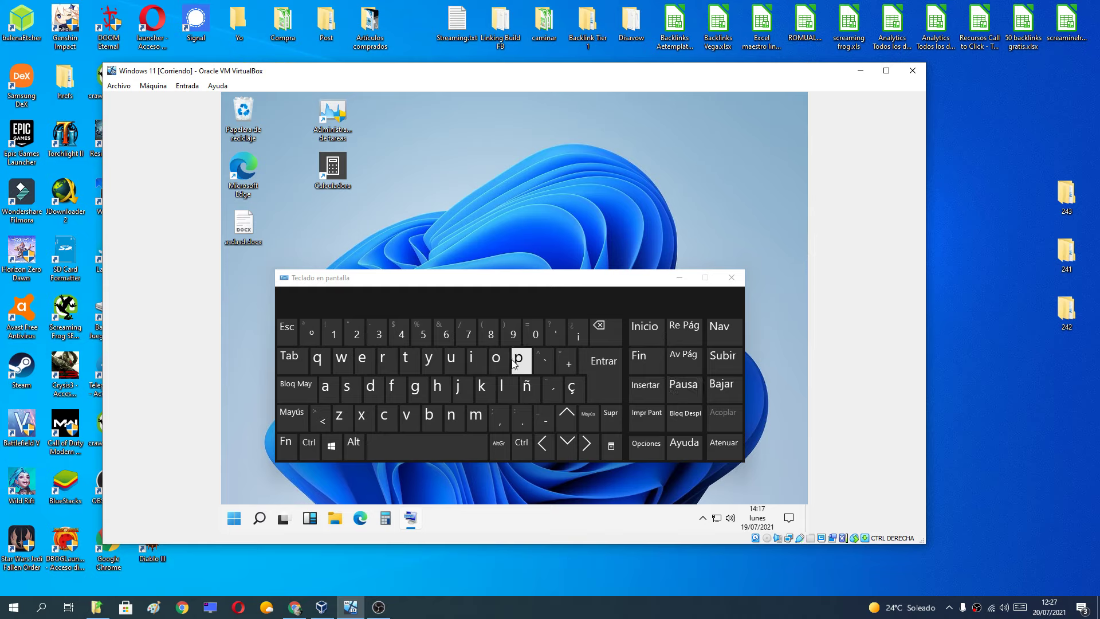
# Open Microsoft Edge on a new tab, and shrink and reposition the on-screen keyboard over the browser window
pyautogui.moveTo(501, 279); pyautogui.dragTo(501, 298)
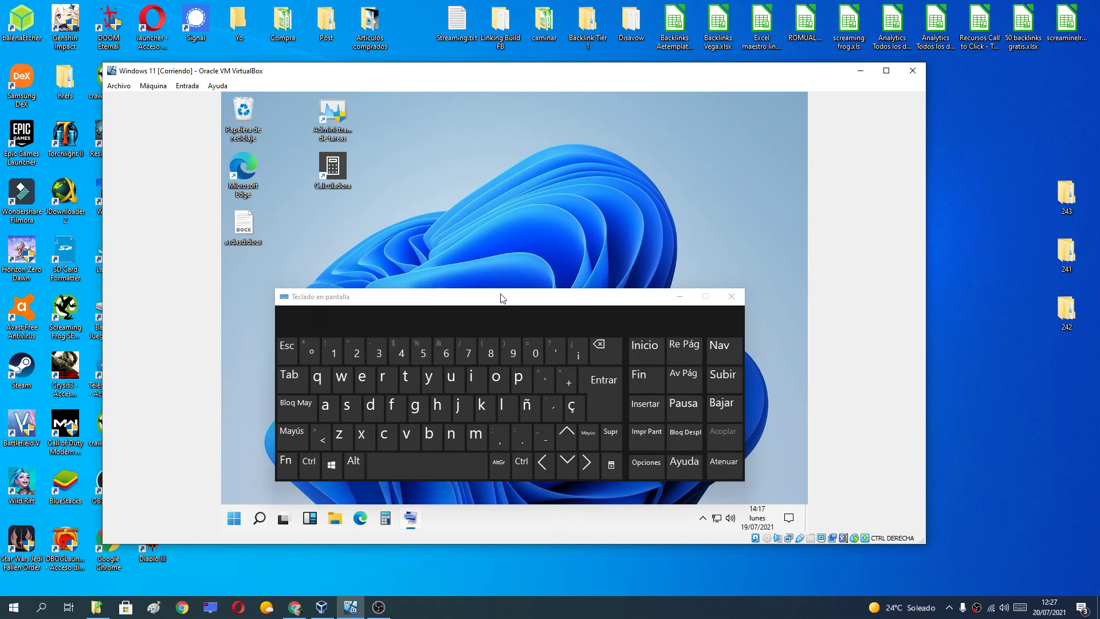
pyautogui.moveTo(502, 298); pyautogui.dragTo(514, 300)
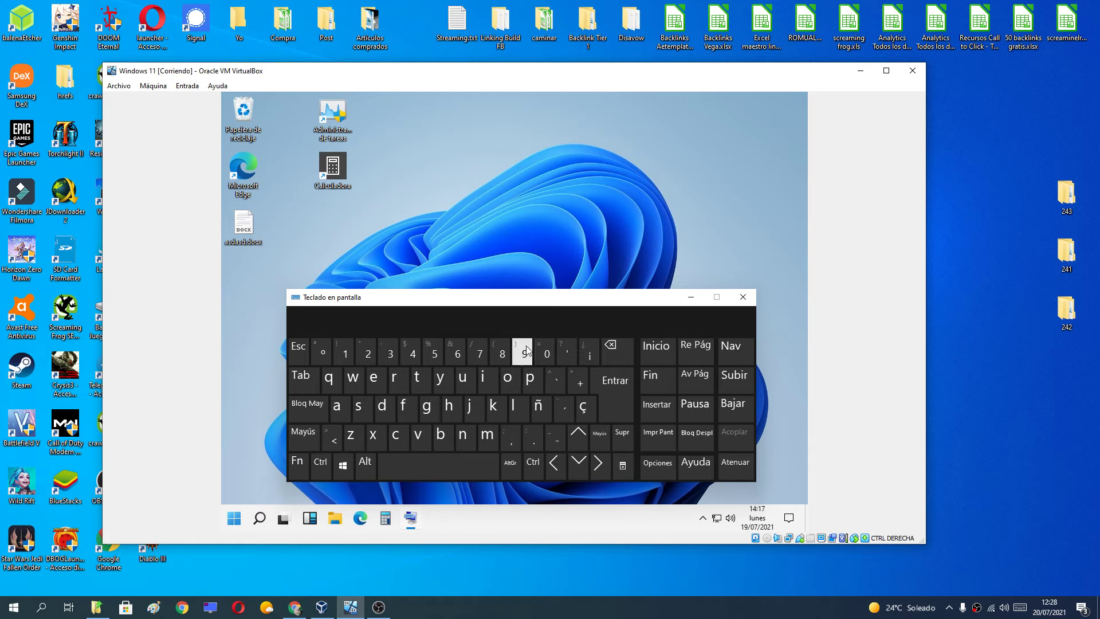
pyautogui.doubleClick(250, 166)
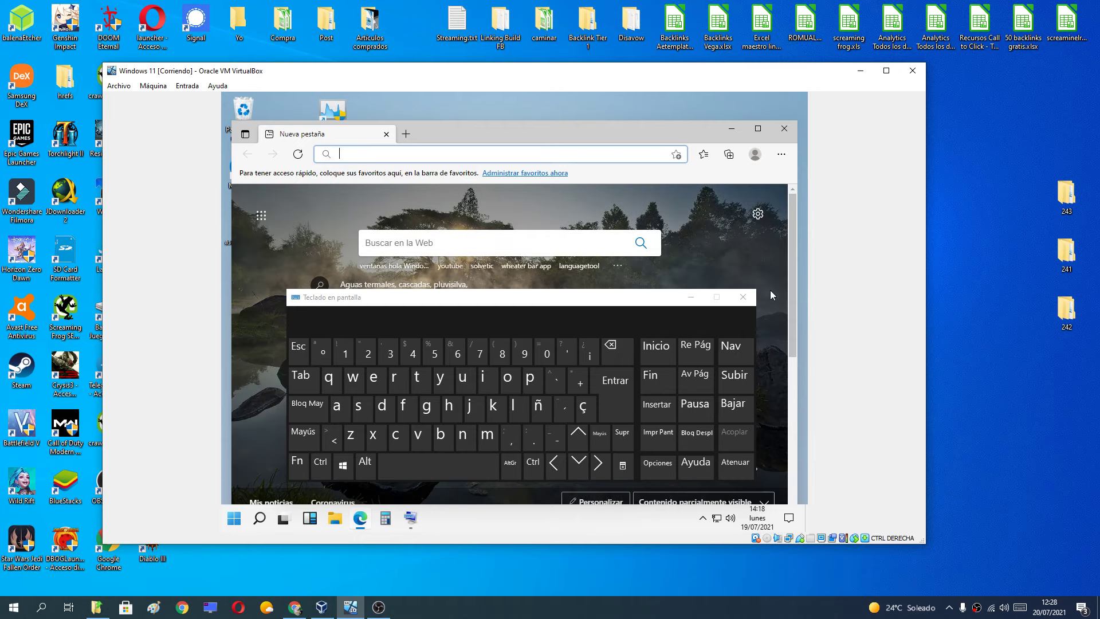
pyautogui.moveTo(757, 289); pyautogui.dragTo(646, 337)
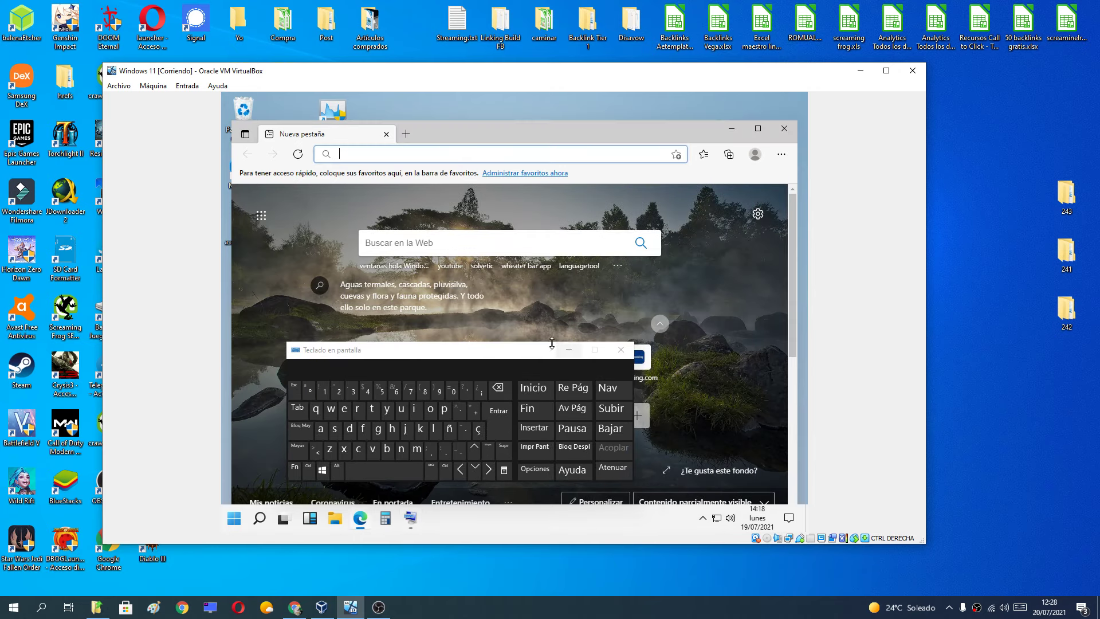
pyautogui.moveTo(532, 349); pyautogui.dragTo(490, 329)
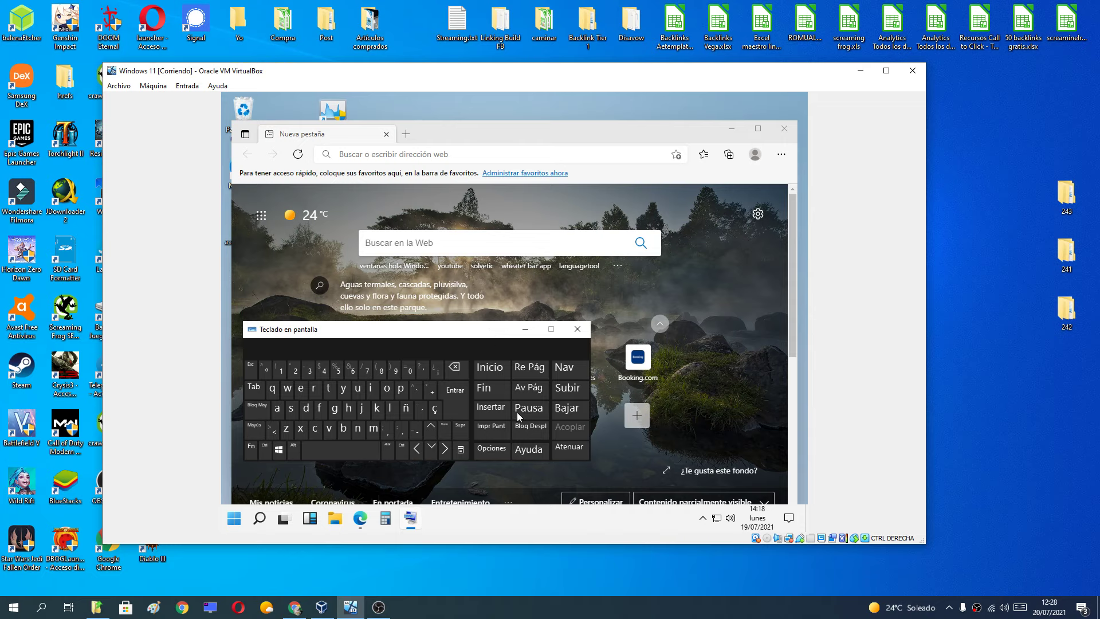
# Capture the whole screen using the on-screen keyboard's Impr Pant key
pyautogui.click(492, 431)
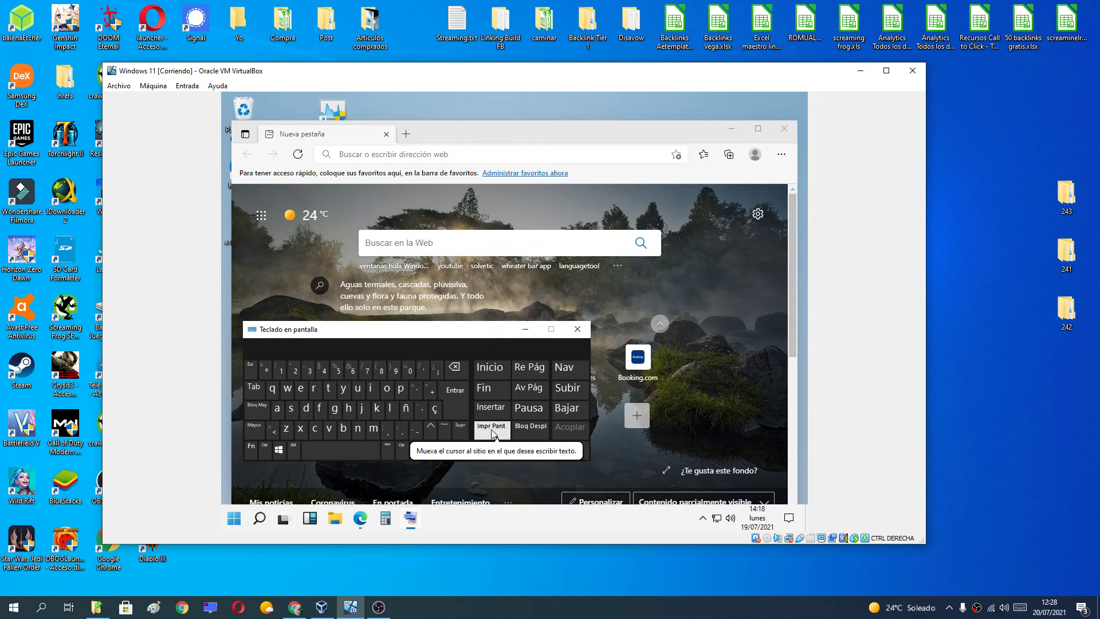
pyautogui.click(490, 440)
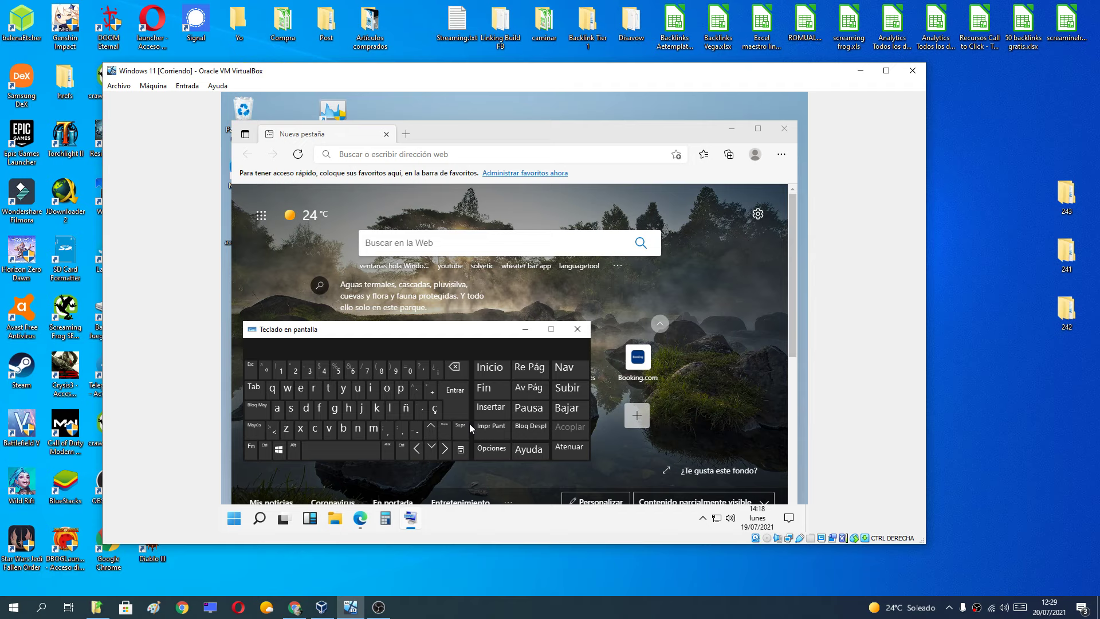
# Search Windows for "paint", open the Paint application and minimise the on-screen keyboard
pyautogui.click(261, 524)
pyautogui.click(261, 518)
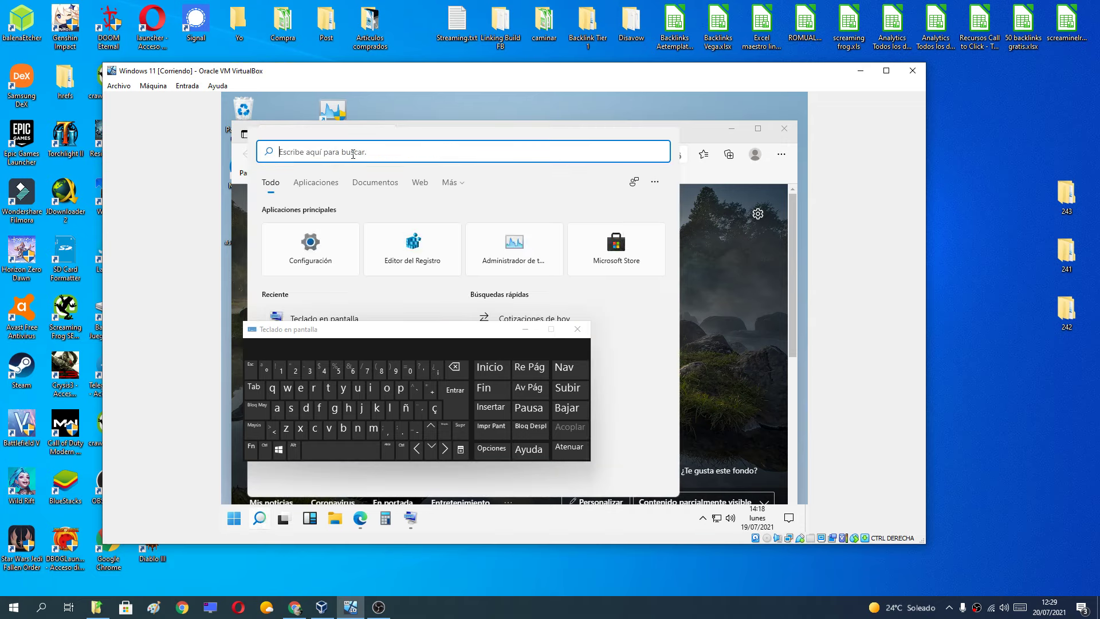
pyautogui.write('paint')
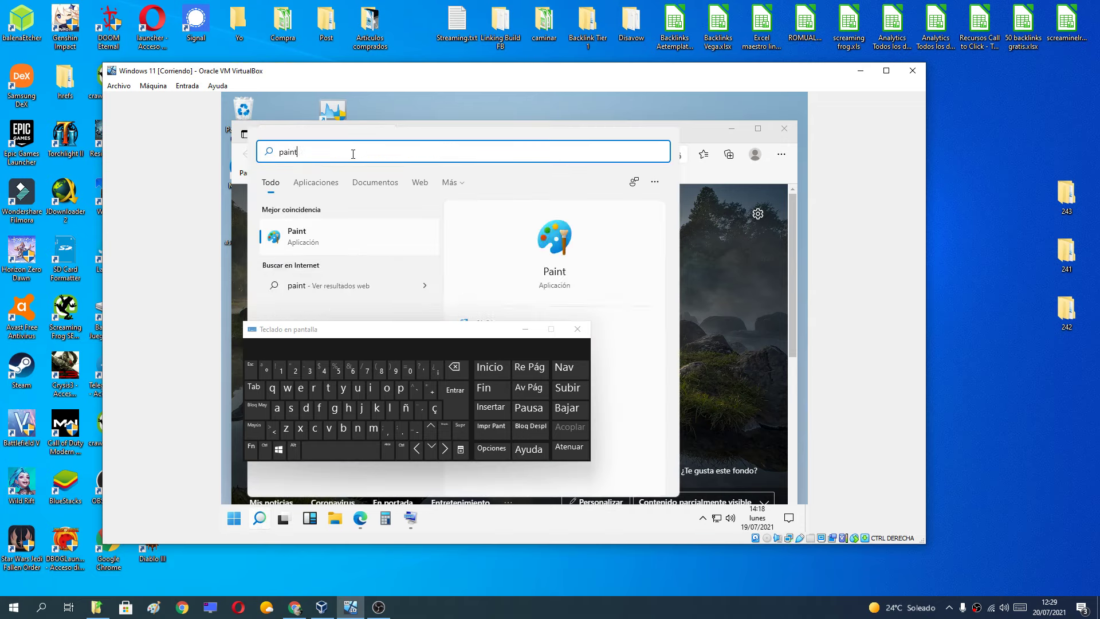
pyautogui.click(350, 234)
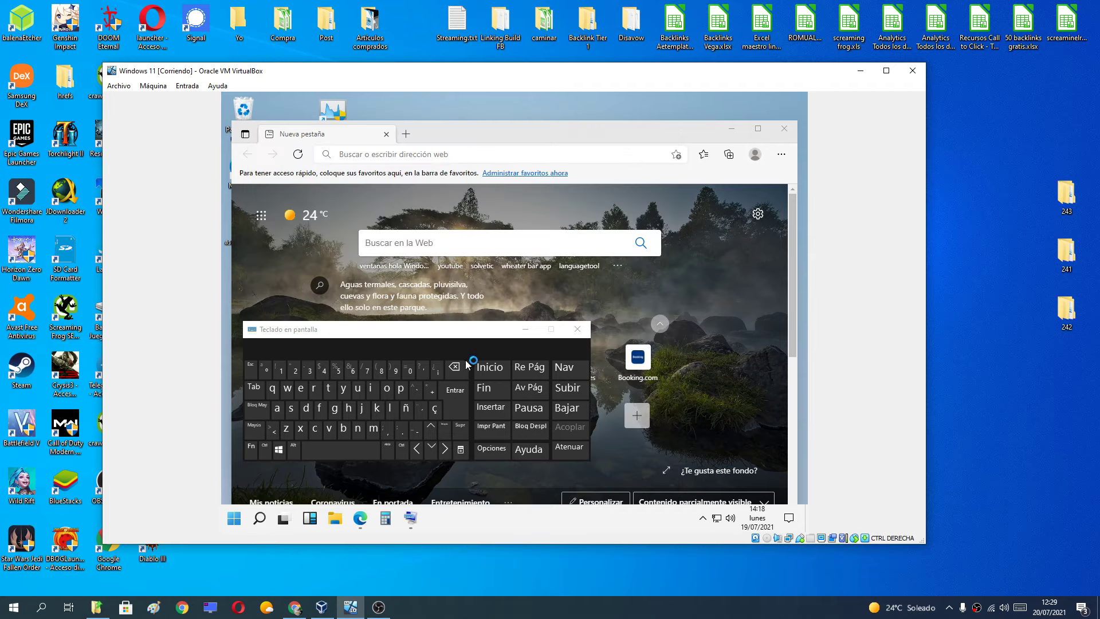
pyautogui.click(526, 332)
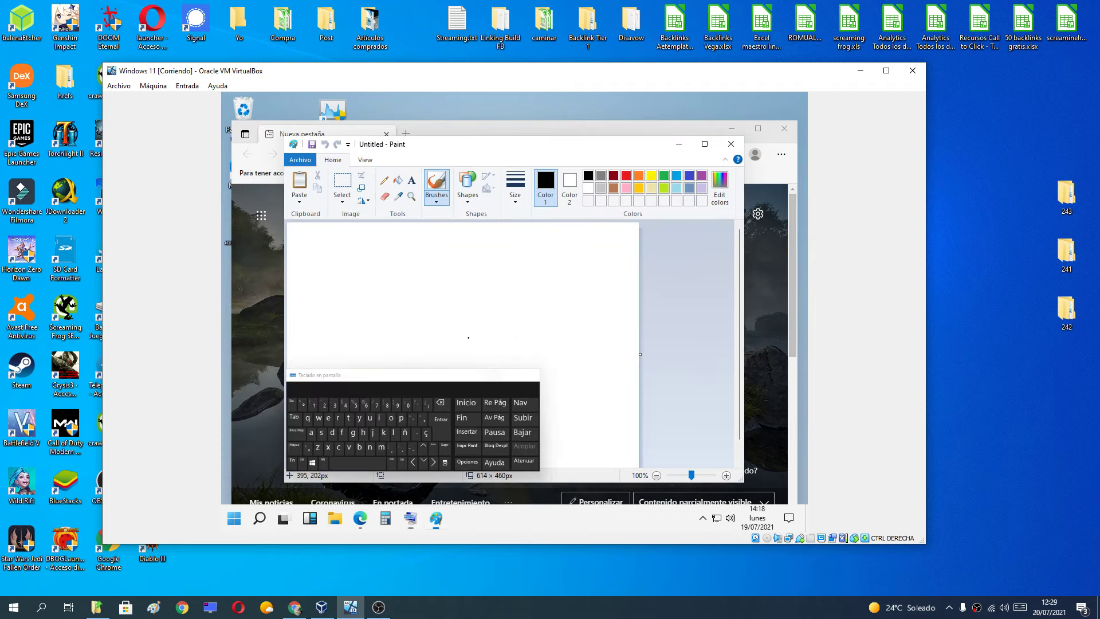
# Paste the captured screen into the blank Paint canvas and check it with the window maximised before restoring the window size
pyautogui.click(299, 180)
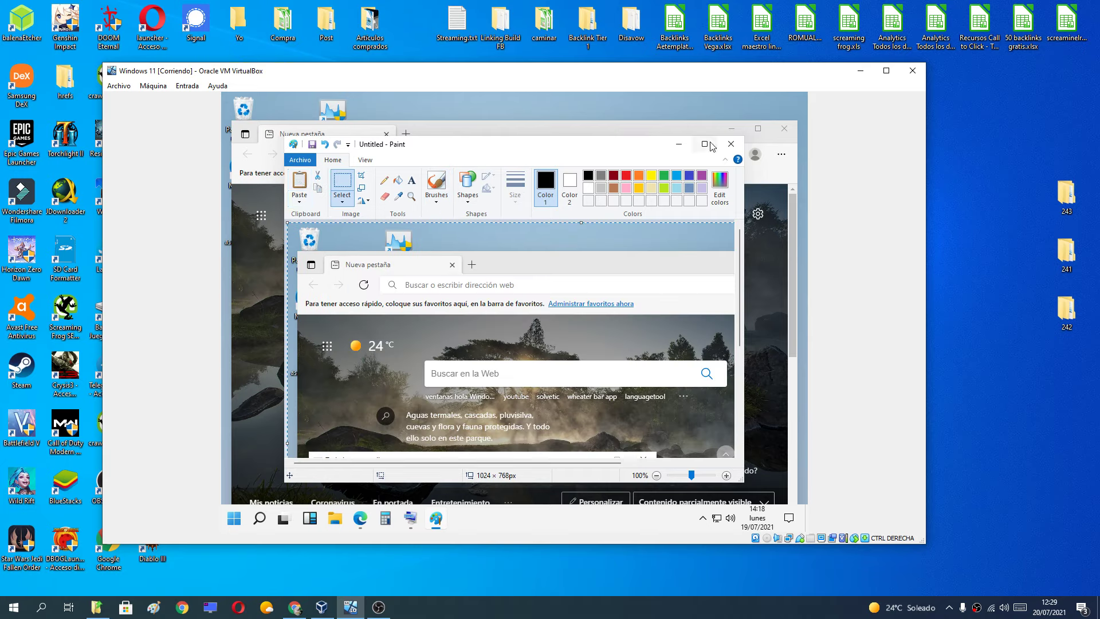
pyautogui.click(705, 146)
pyautogui.scroll(-3, 567, 385)
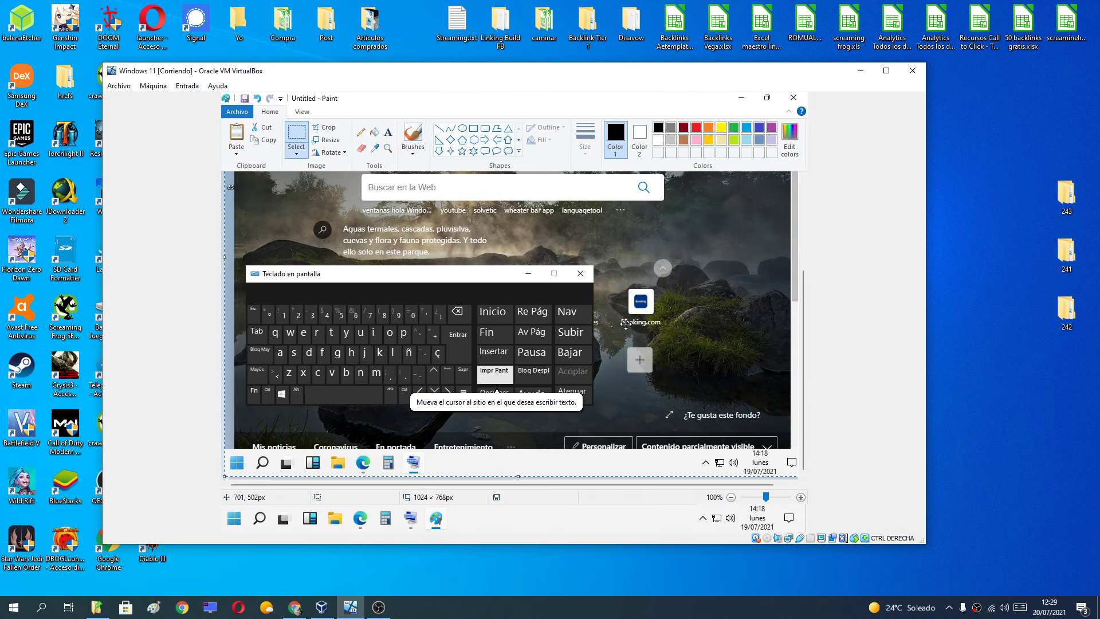
pyautogui.scroll(3, 541, 374)
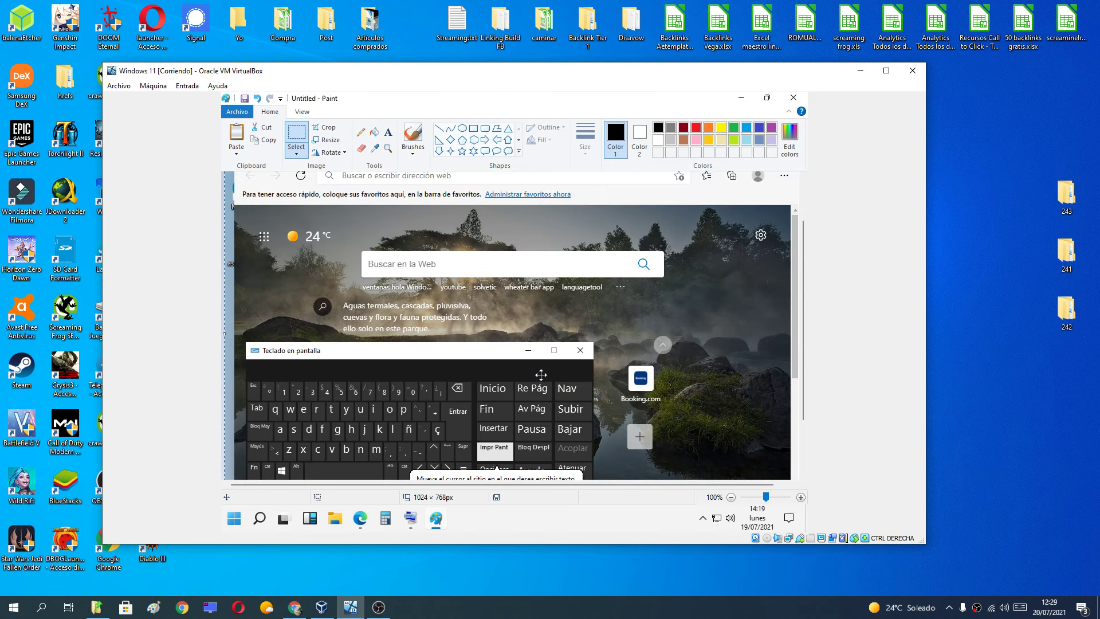
pyautogui.scroll(-3, 516, 389)
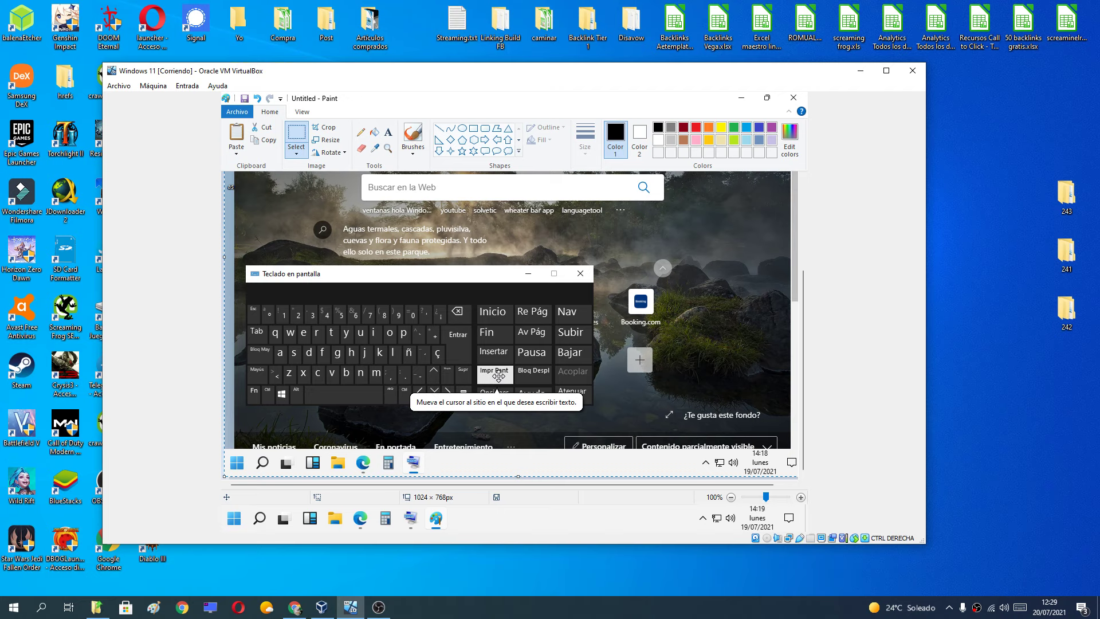
pyautogui.hotkey('ctrl', 'z')
pyautogui.hotkey('ctrl', 'y')
pyautogui.hotkey('ctrl', 'z')
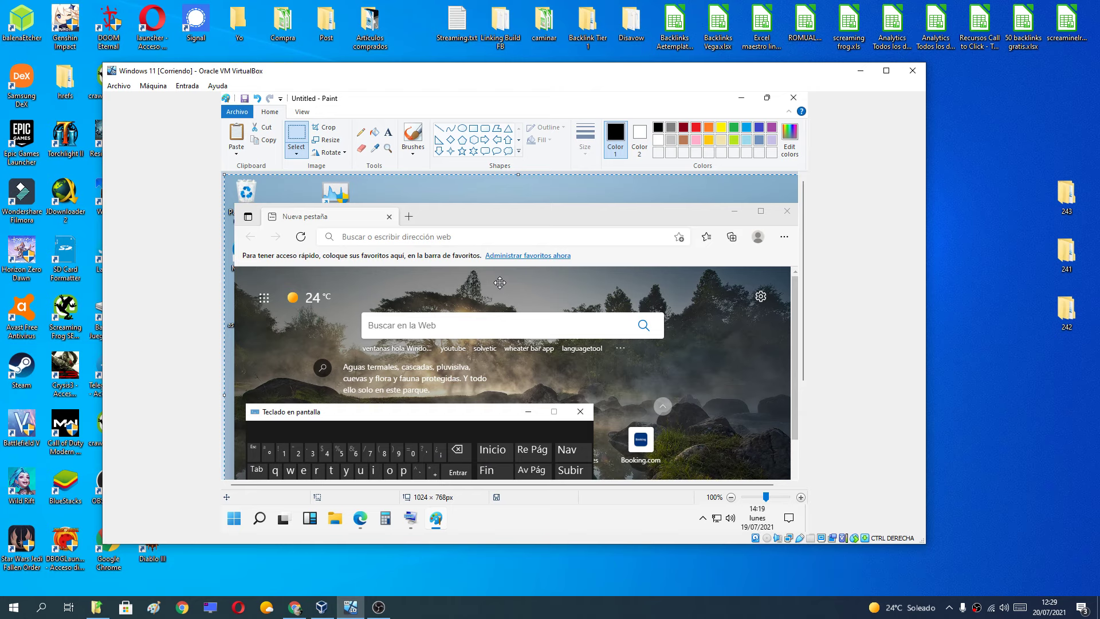
pyautogui.click(767, 98)
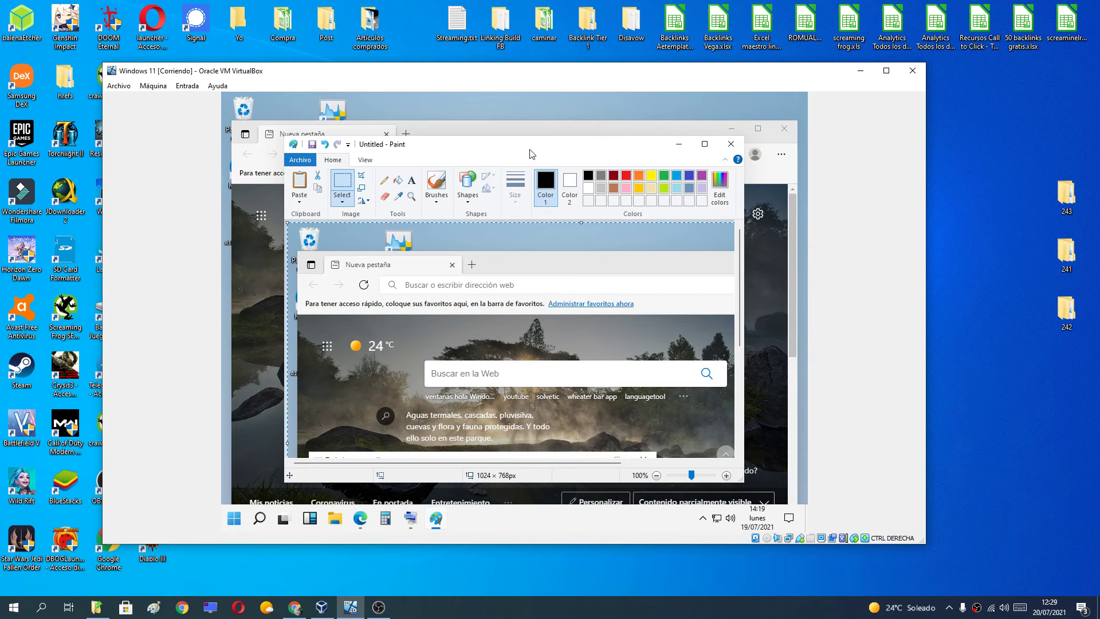
pyautogui.moveTo(532, 147); pyautogui.dragTo(515, 167)
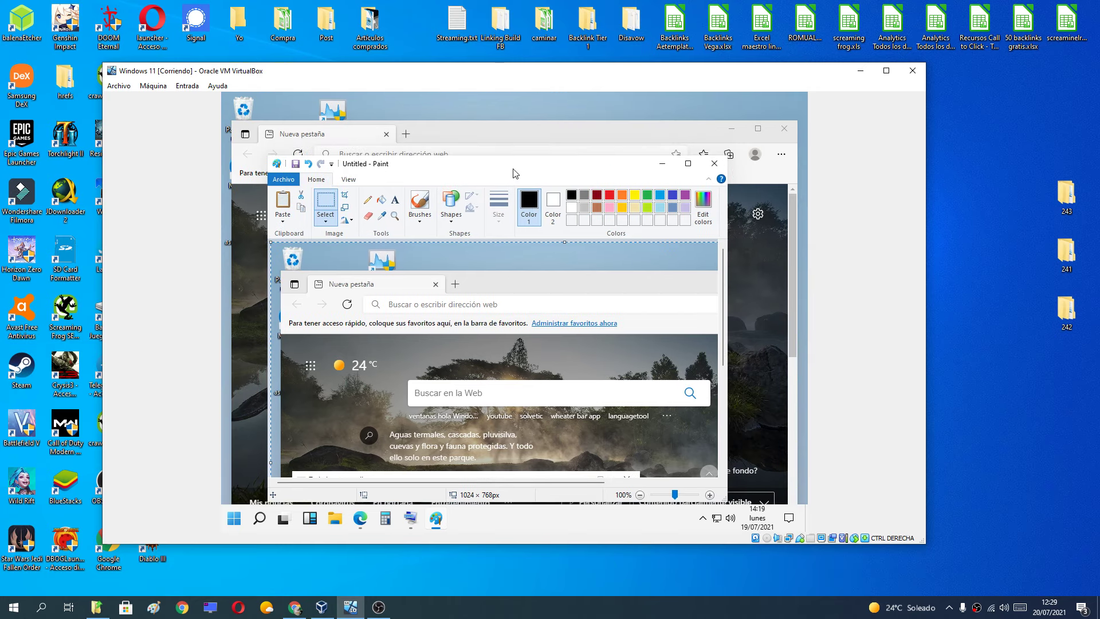
# Save the picture as a JPEG named "captura de pantalla" in the Escritorio folder
pyautogui.click(285, 180)
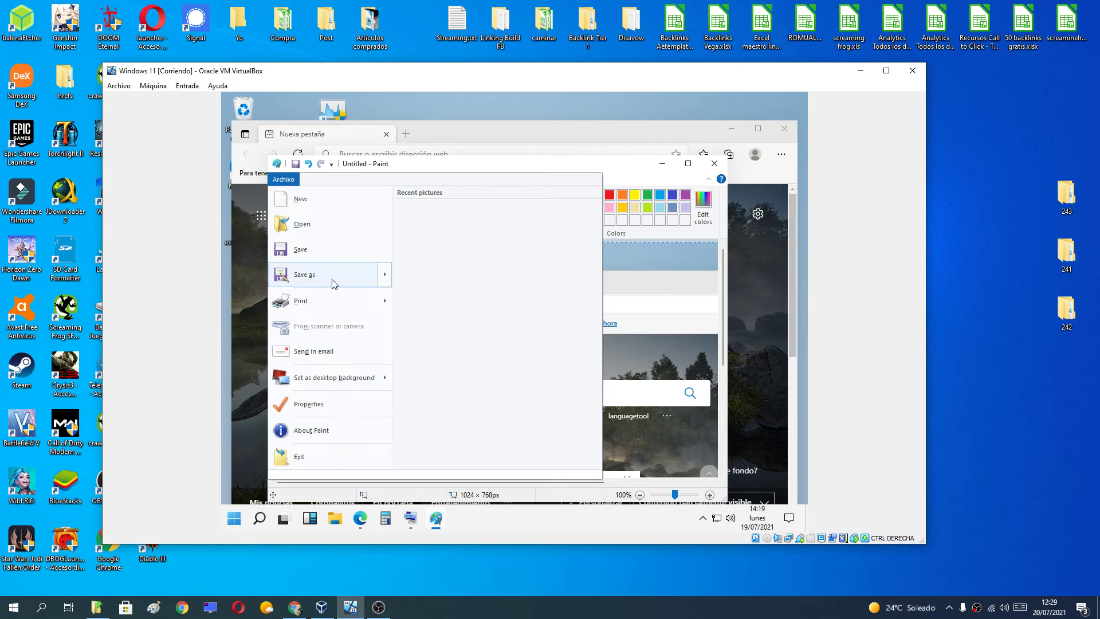
pyautogui.moveTo(334, 283)
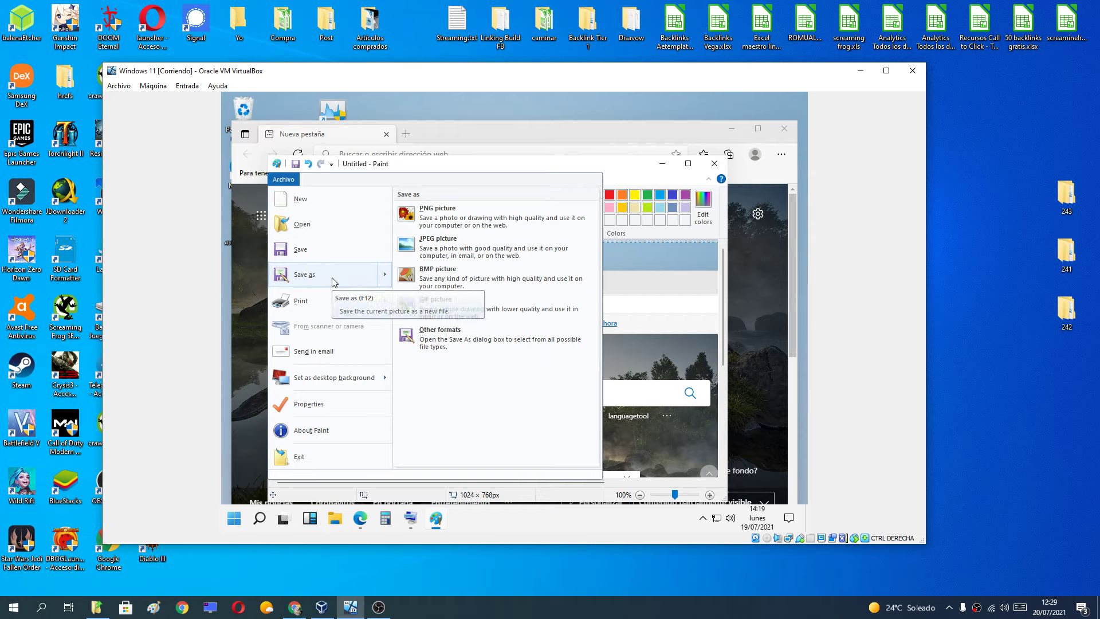
pyautogui.click(445, 255)
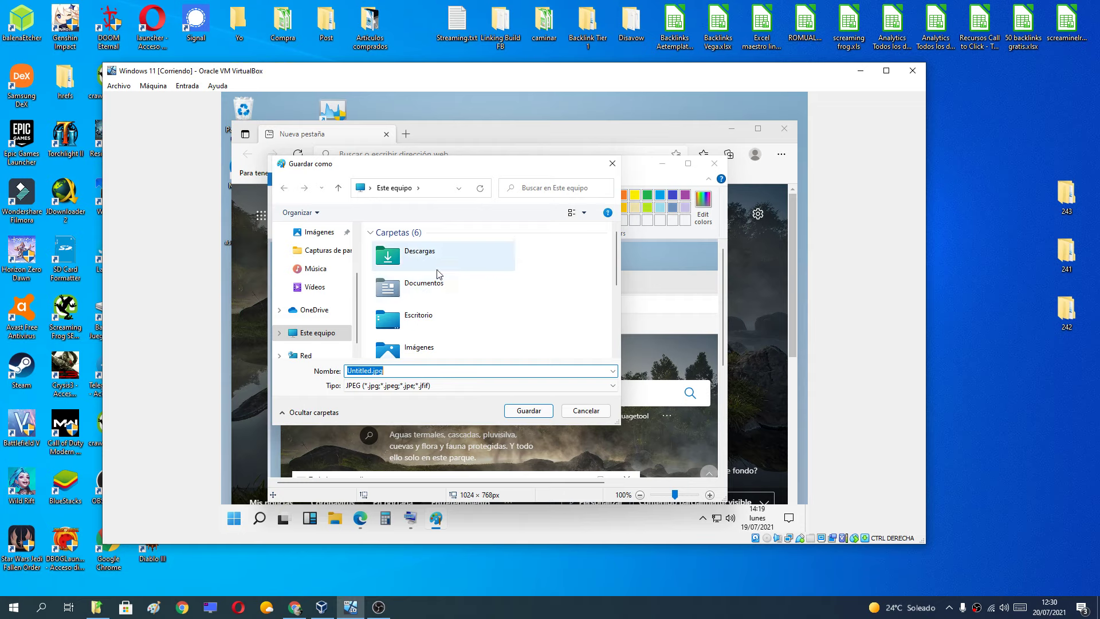
pyautogui.scroll(3, 356, 280)
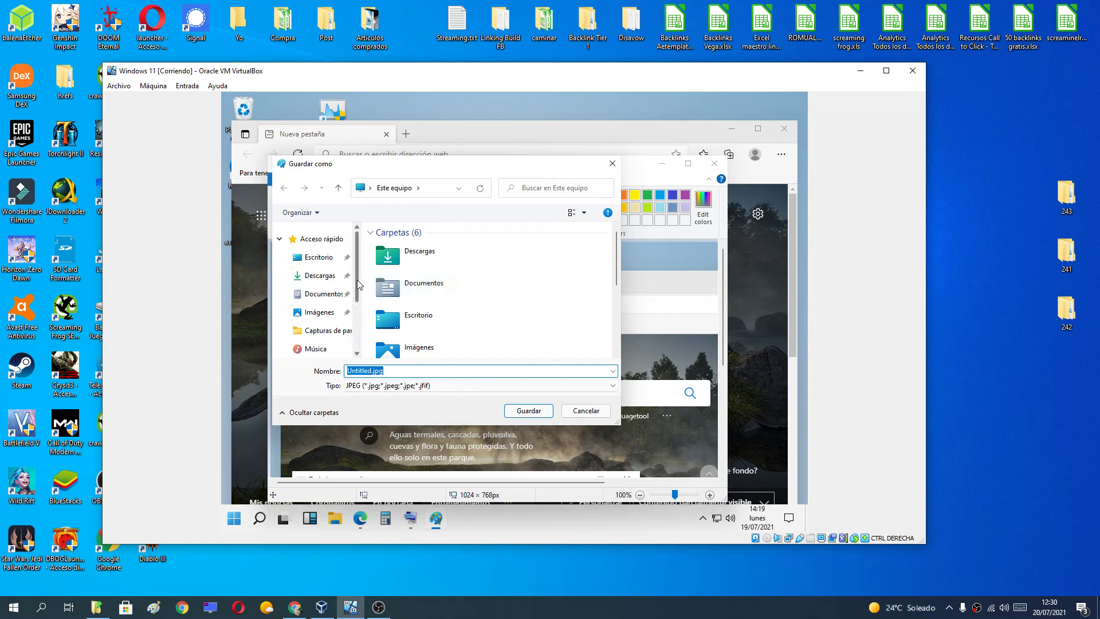
pyautogui.click(318, 257)
pyautogui.click(361, 370)
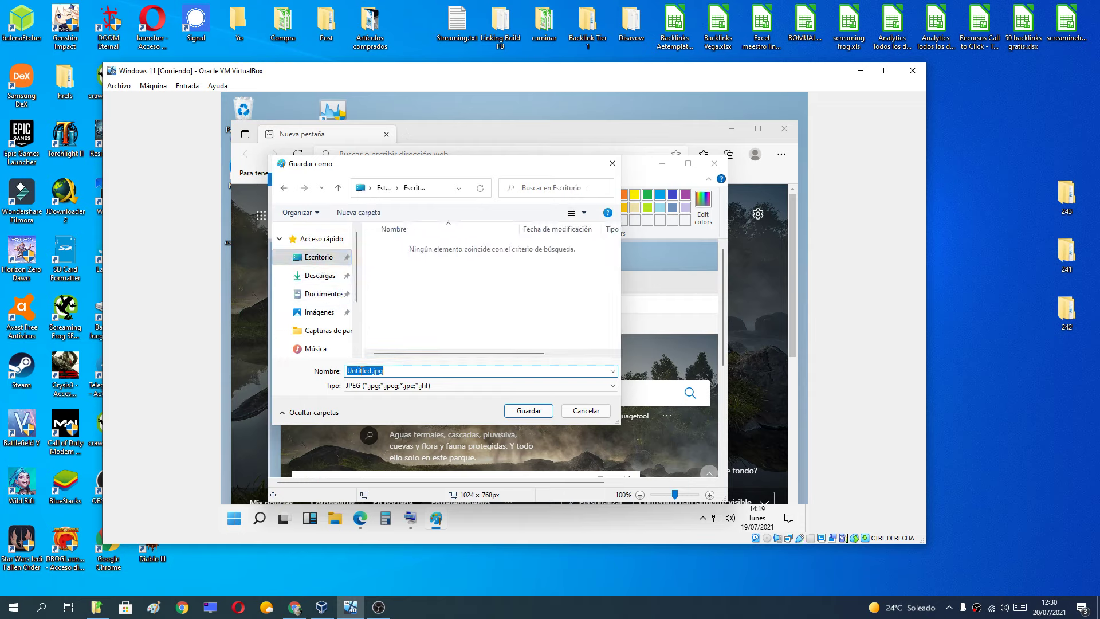
pyautogui.click(367, 371)
pyautogui.moveTo(371, 370); pyautogui.dragTo(297, 369)
pyautogui.write('captura de pantalla')
pyautogui.click(528, 411)
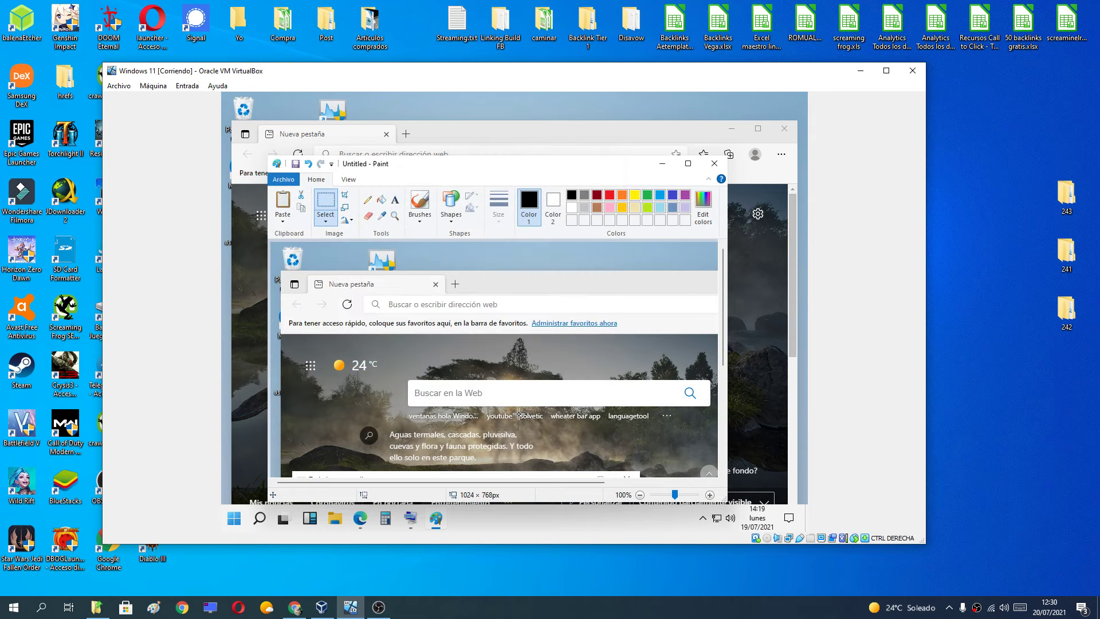
# Minimise Paint and Edge, and open captura de pantalla.jpg from the desktop in a maximised Photos window to check it
pyautogui.click(658, 164)
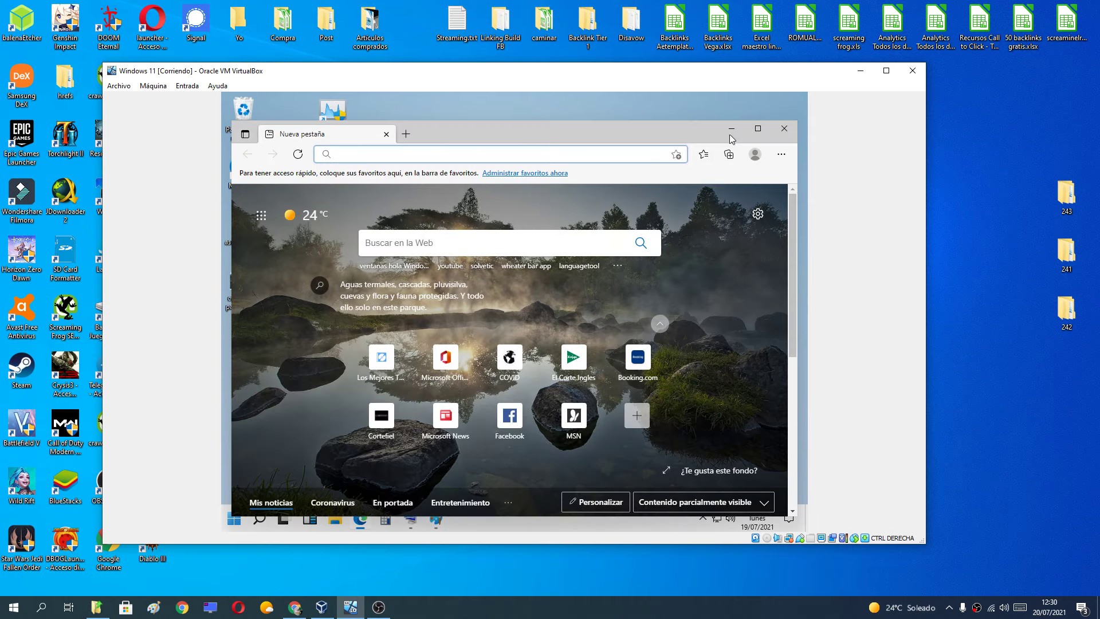
pyautogui.click(731, 129)
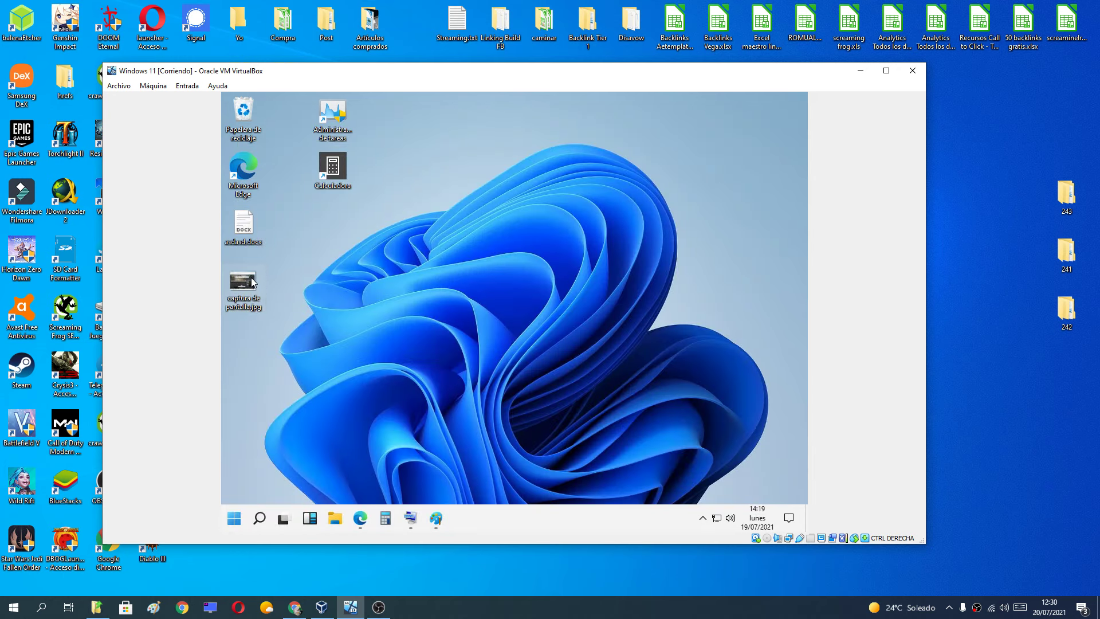
pyautogui.doubleClick(252, 281)
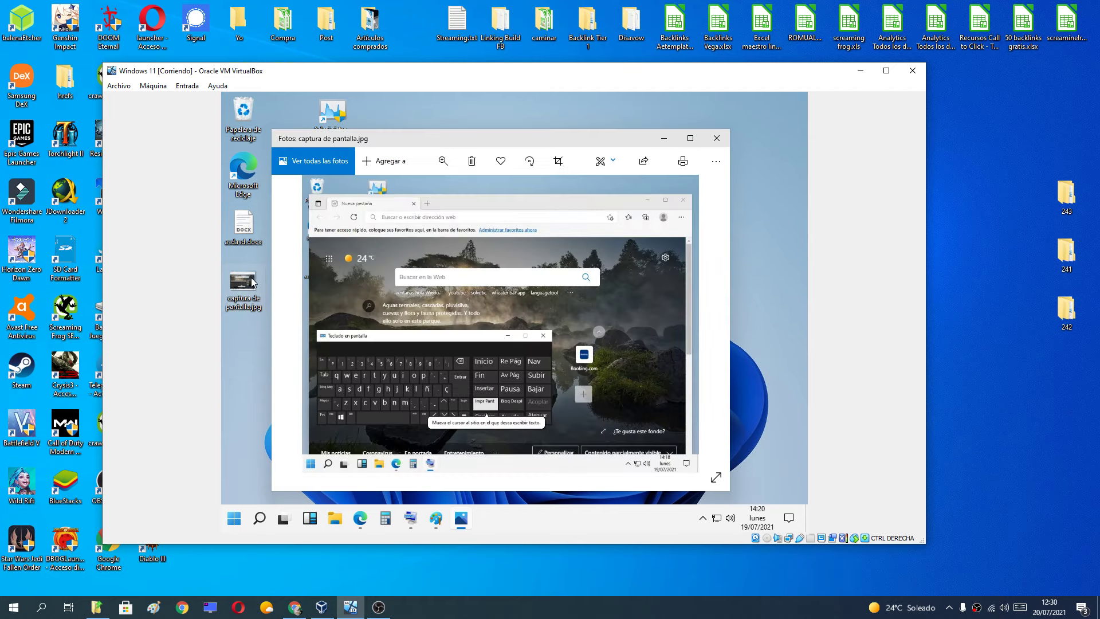
pyautogui.click(690, 138)
pyautogui.moveTo(768, 101)
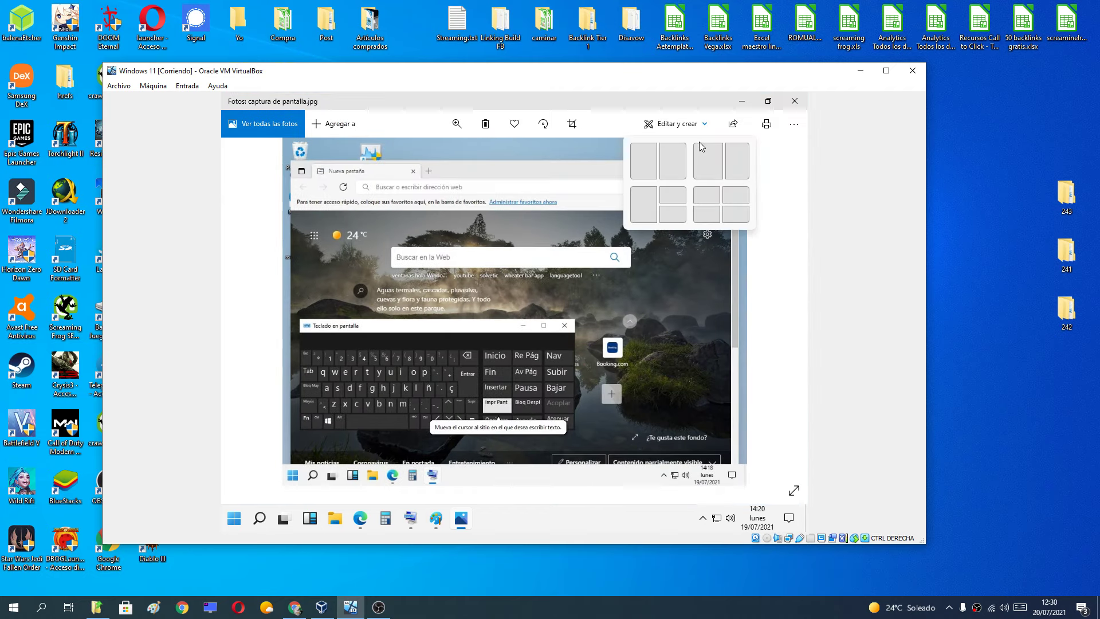
# Close Photos, start a new blank picture in Paint and minimise the Paint window
pyautogui.click(794, 101)
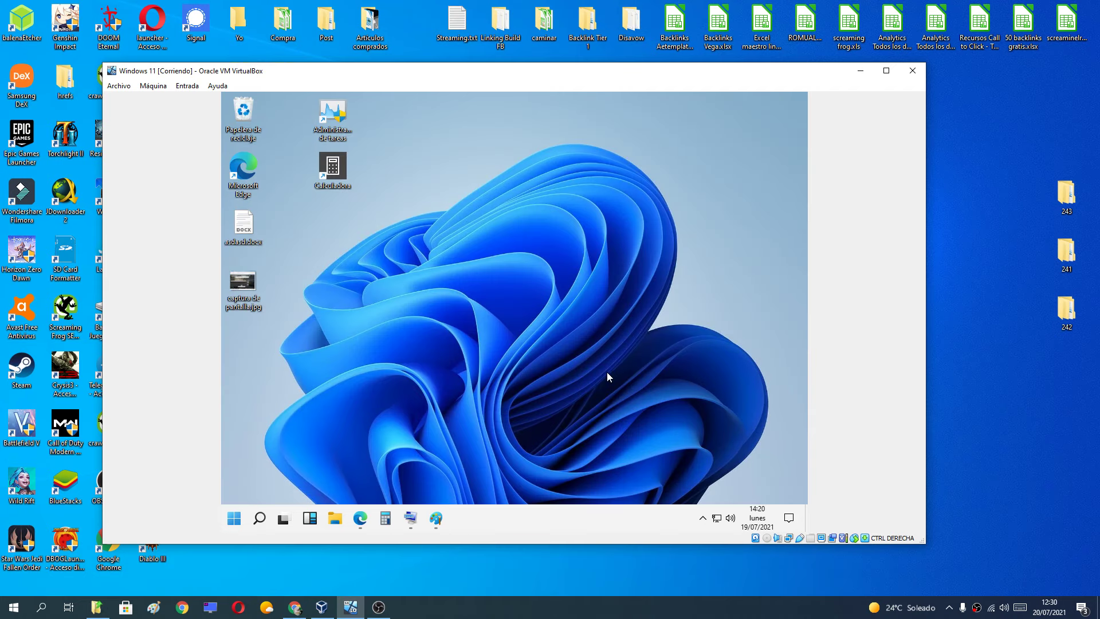
pyautogui.moveTo(436, 519)
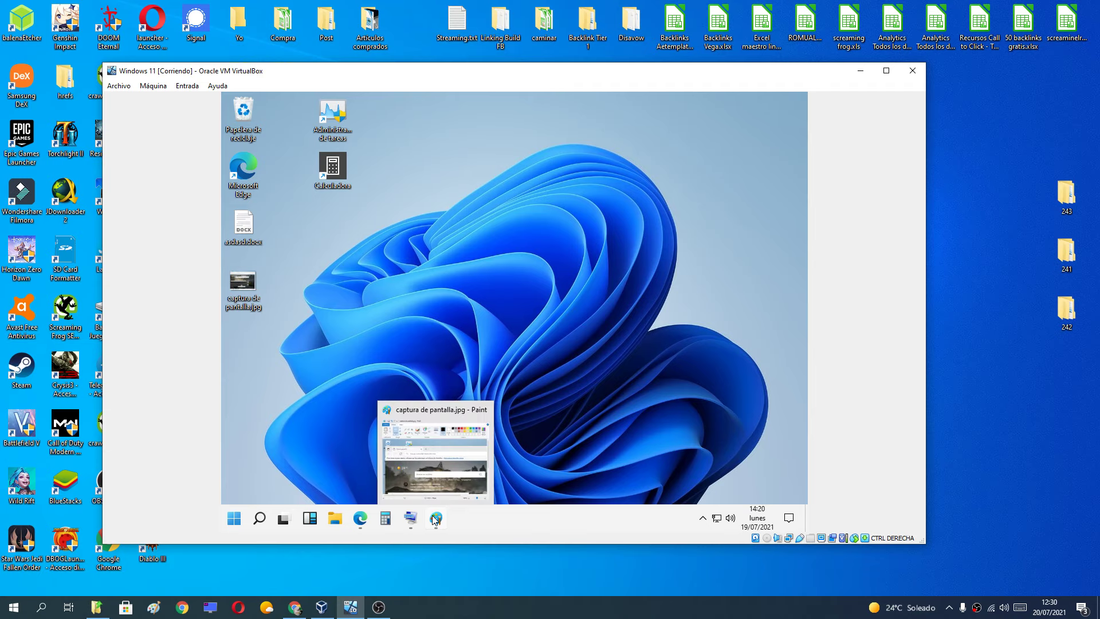
pyautogui.click(435, 520)
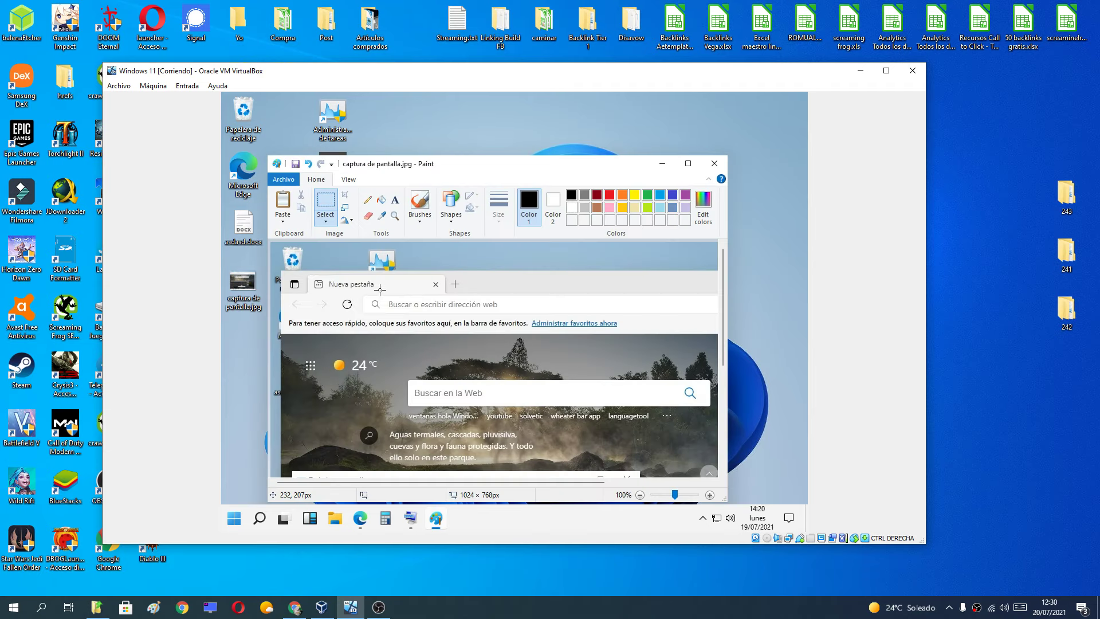
pyautogui.click(284, 179)
pyautogui.click(301, 200)
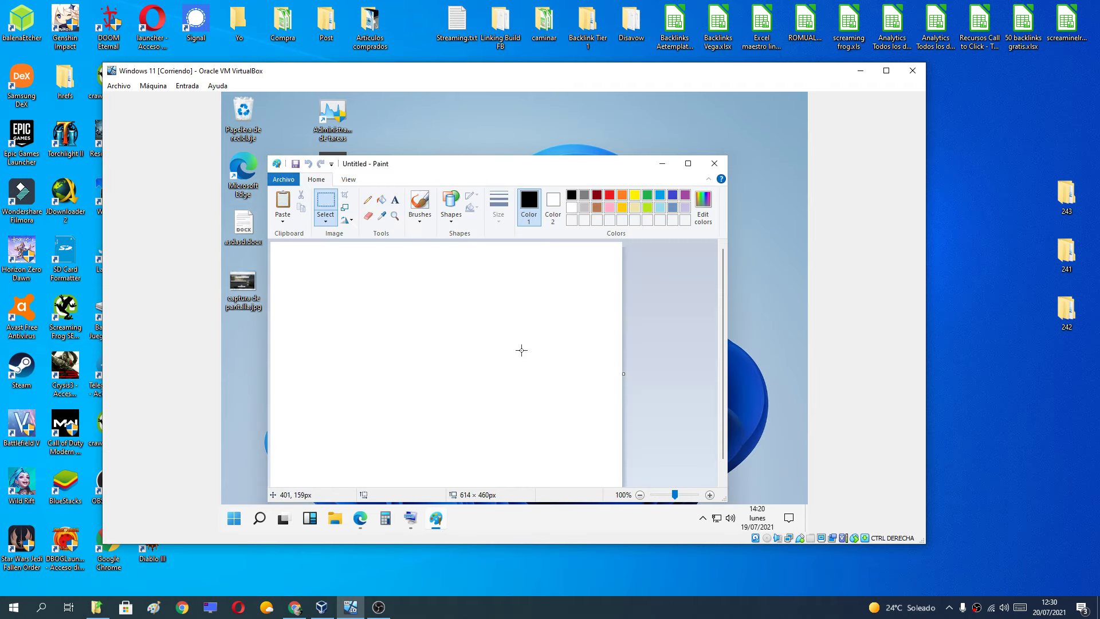
pyautogui.click(661, 167)
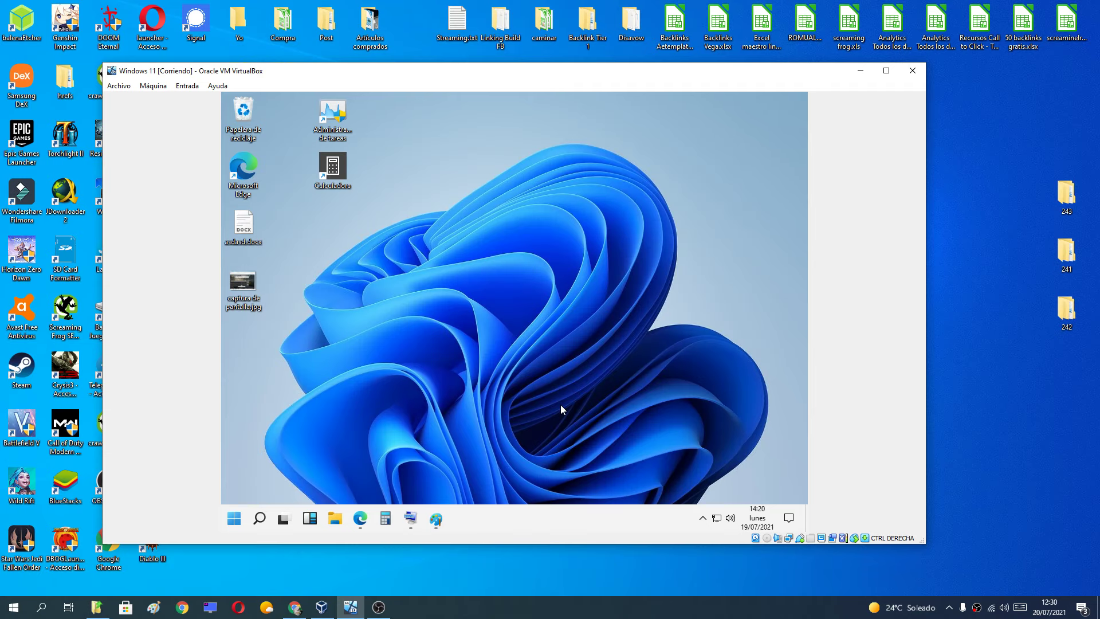
# Bring the minimised on-screen keyboard back over the desktop, move it toward the centre and enlarge it
pyautogui.moveTo(413, 536)
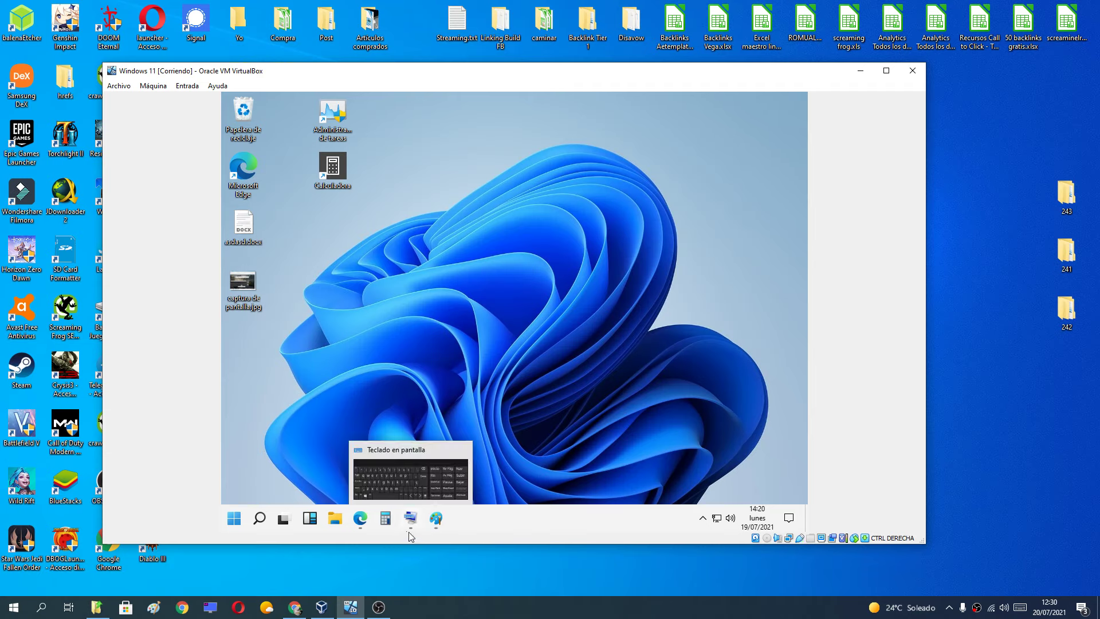
pyautogui.moveTo(435, 519)
pyautogui.click(409, 485)
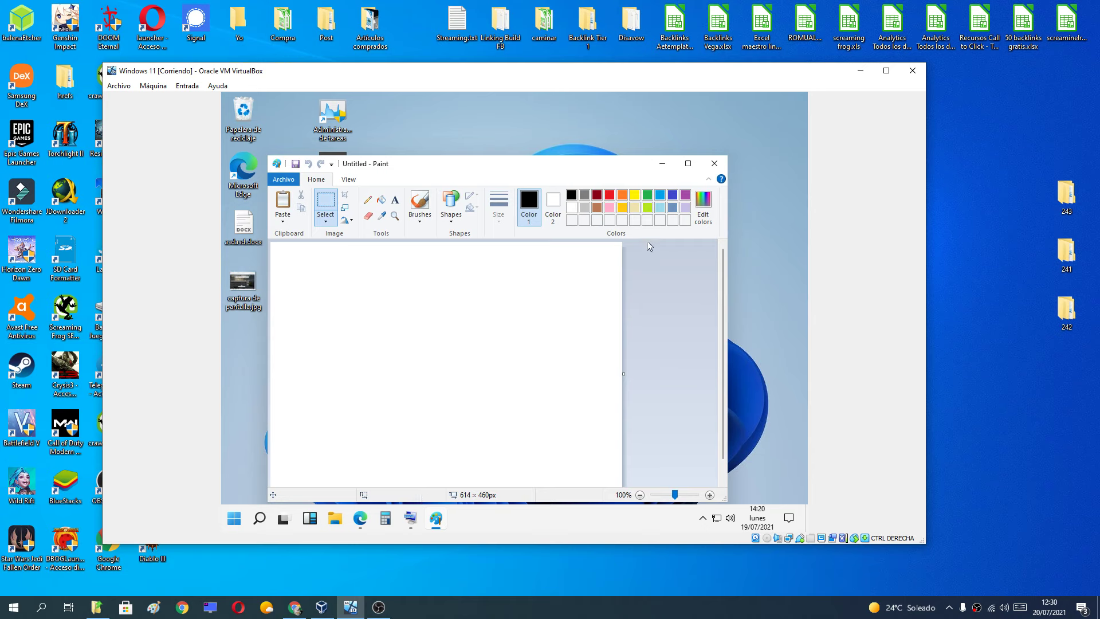
pyautogui.click(662, 164)
pyautogui.click(416, 521)
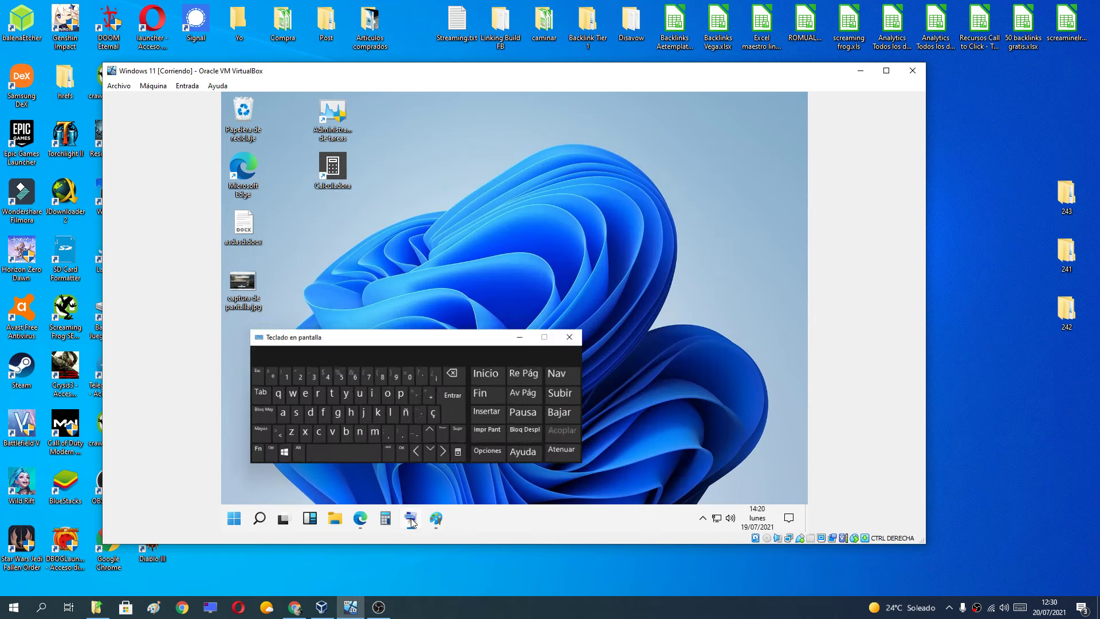
pyautogui.moveTo(410, 335); pyautogui.dragTo(513, 293)
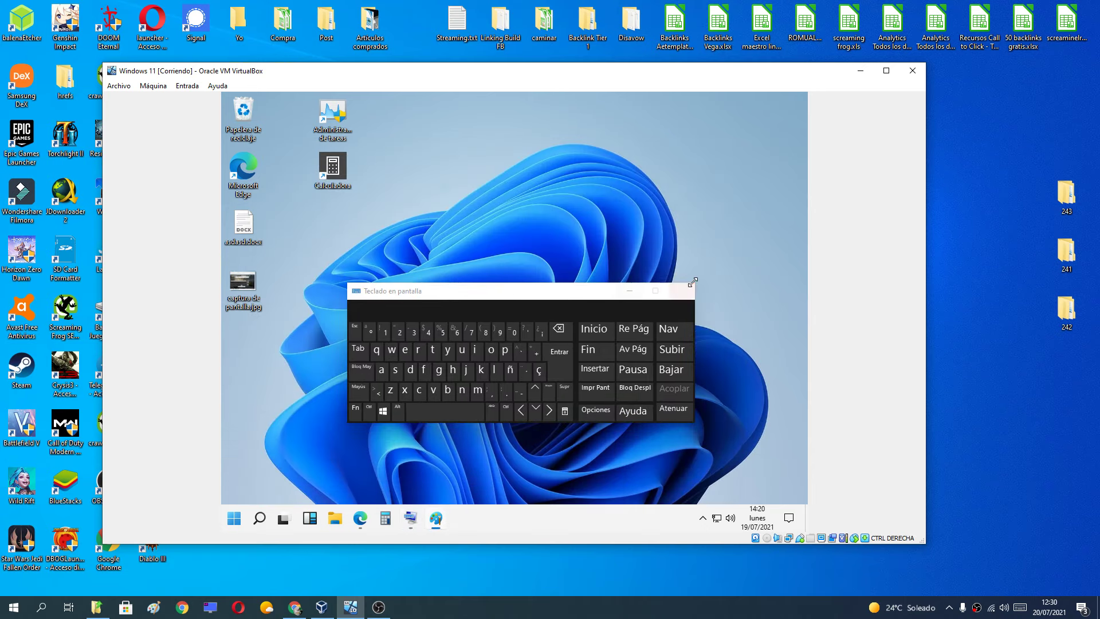
pyautogui.moveTo(695, 284)
pyautogui.mouseDown()
pyautogui.moveTo(709, 247)
pyautogui.moveTo(703, 275)
pyautogui.mouseUp()
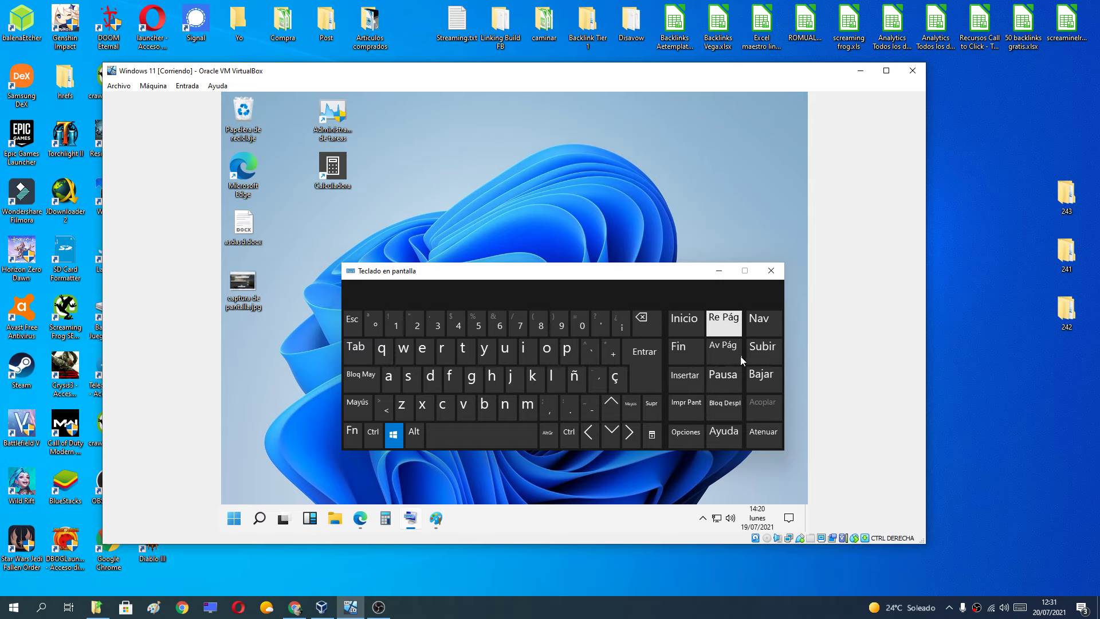
# Capture the desktop with the on-screen keyboard's Windows and Impr Pant keys, and paste the capture into Paint's blank canvas with the window maximised
pyautogui.click(694, 422)
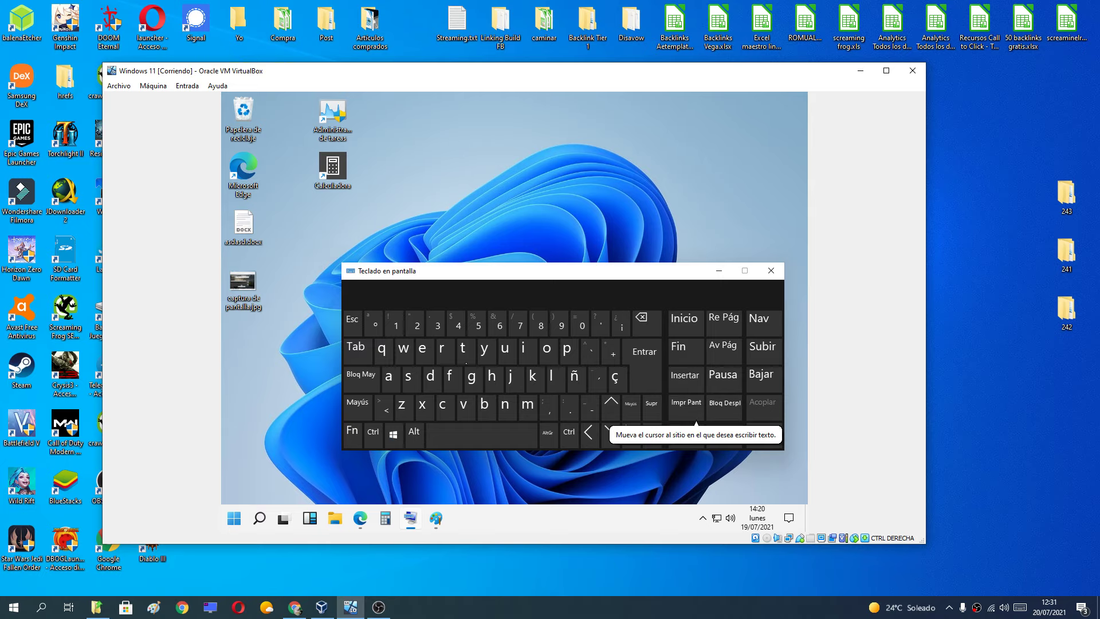
pyautogui.press('Return')
pyautogui.click(435, 522)
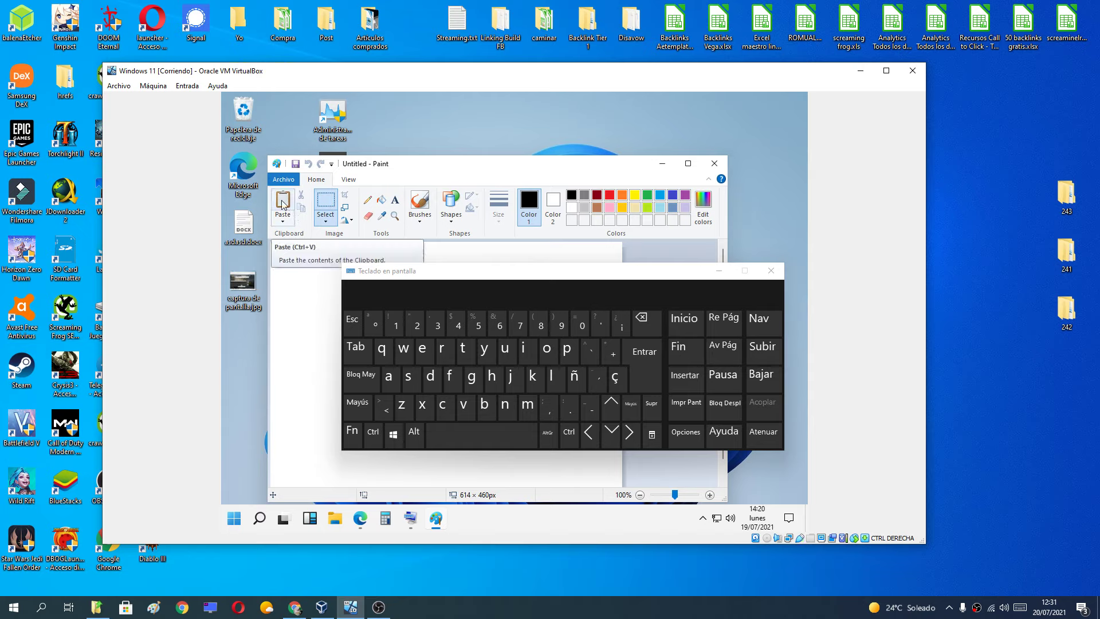
pyautogui.click(283, 204)
pyautogui.click(688, 164)
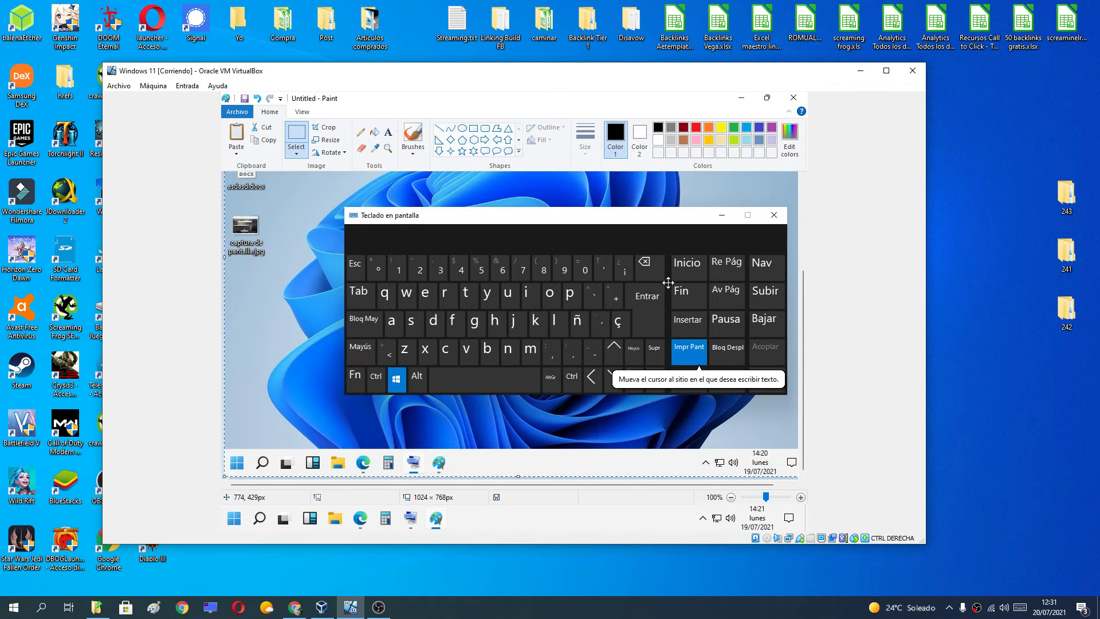
pyautogui.scroll(5, 668, 283)
pyautogui.scroll(-5, 668, 283)
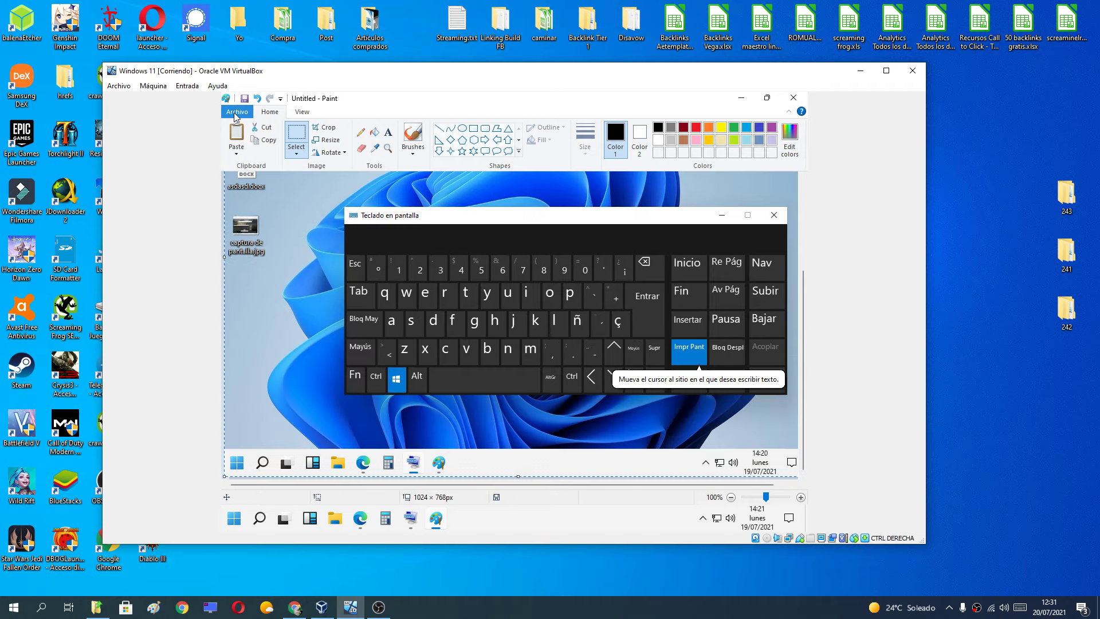
pyautogui.click(234, 115)
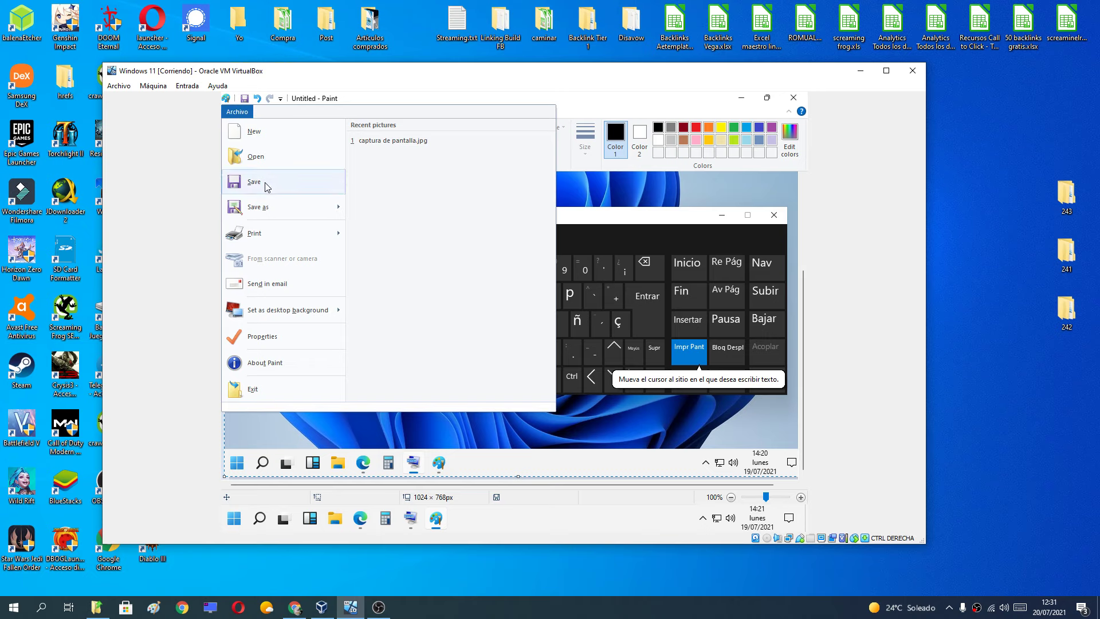
pyautogui.click(264, 206)
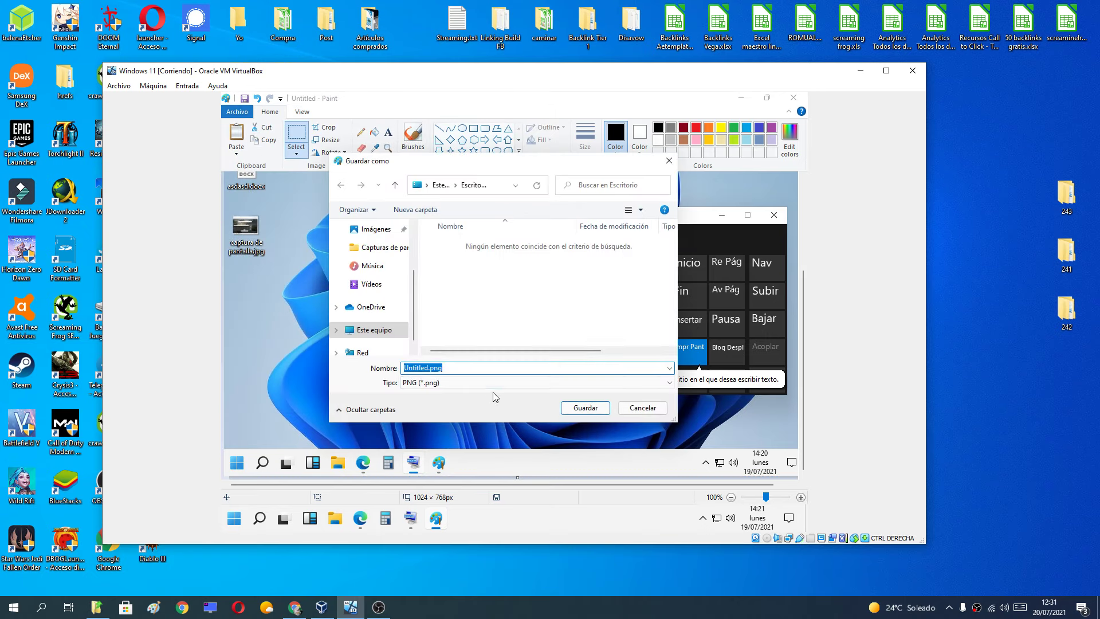
pyautogui.click(669, 161)
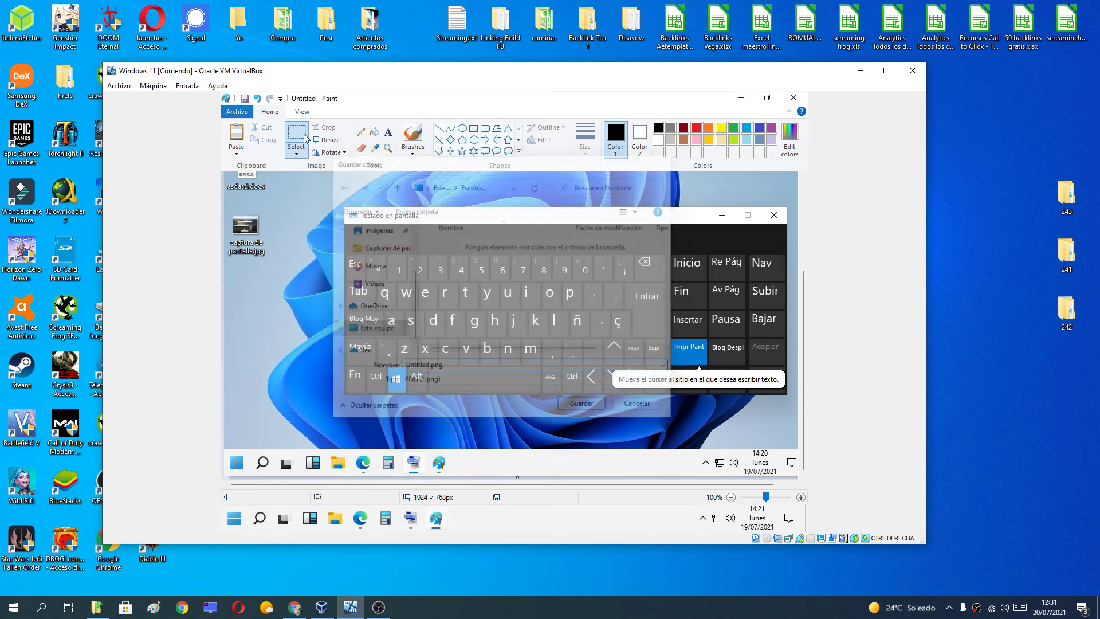
# Save the pasted capture as a JPEG named "captura de pantalla 2" in the Escritorio folder
pyautogui.click(237, 112)
pyautogui.moveTo(267, 209)
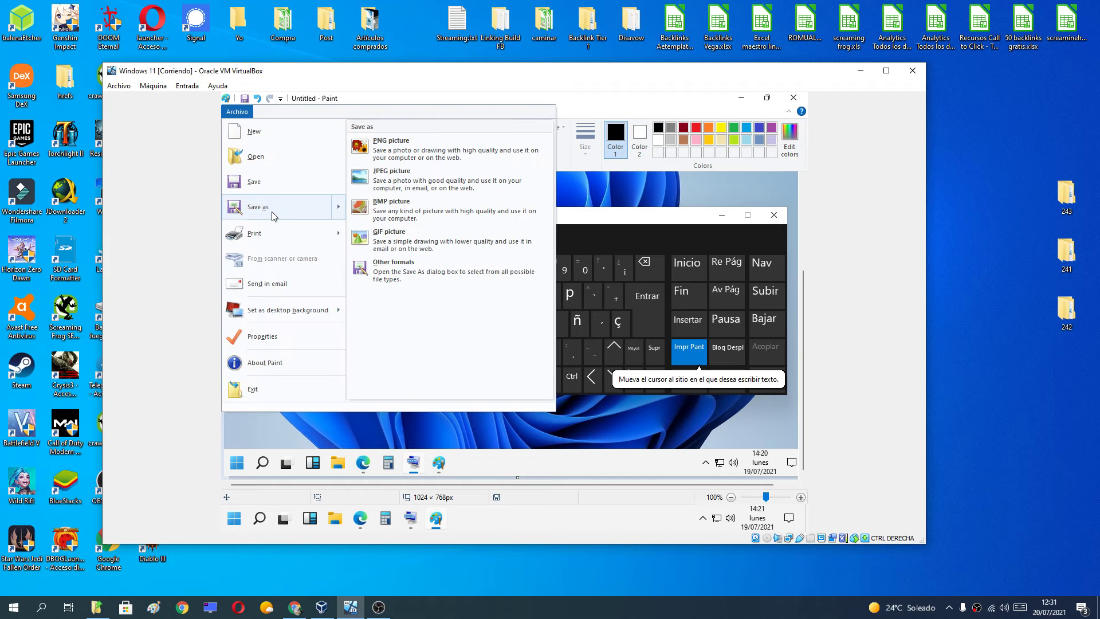
pyautogui.click(399, 269)
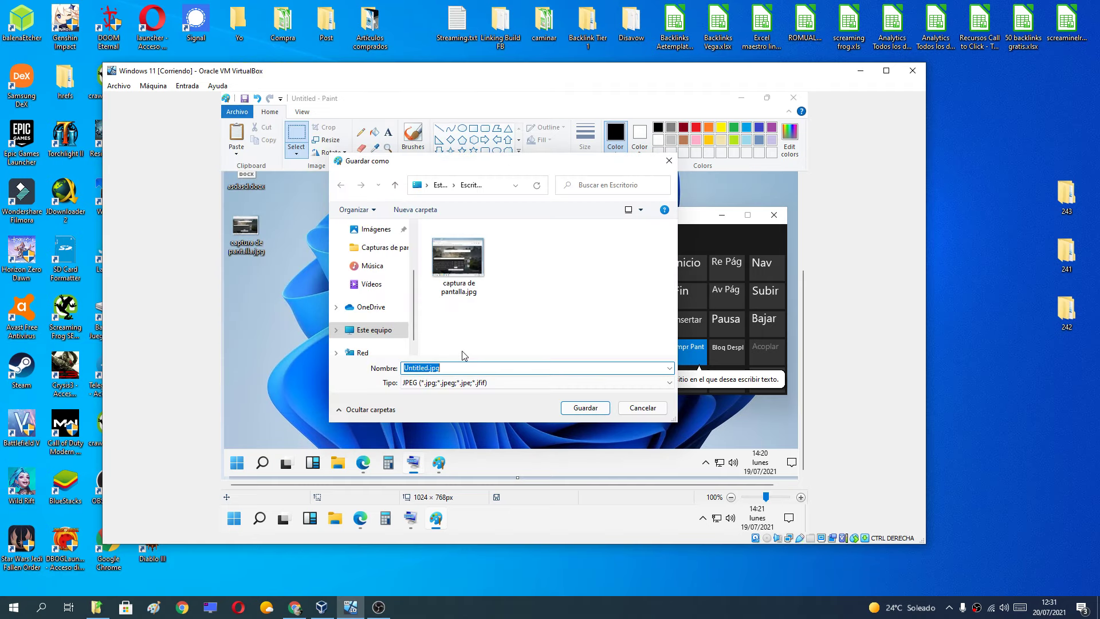
pyautogui.write('cap')
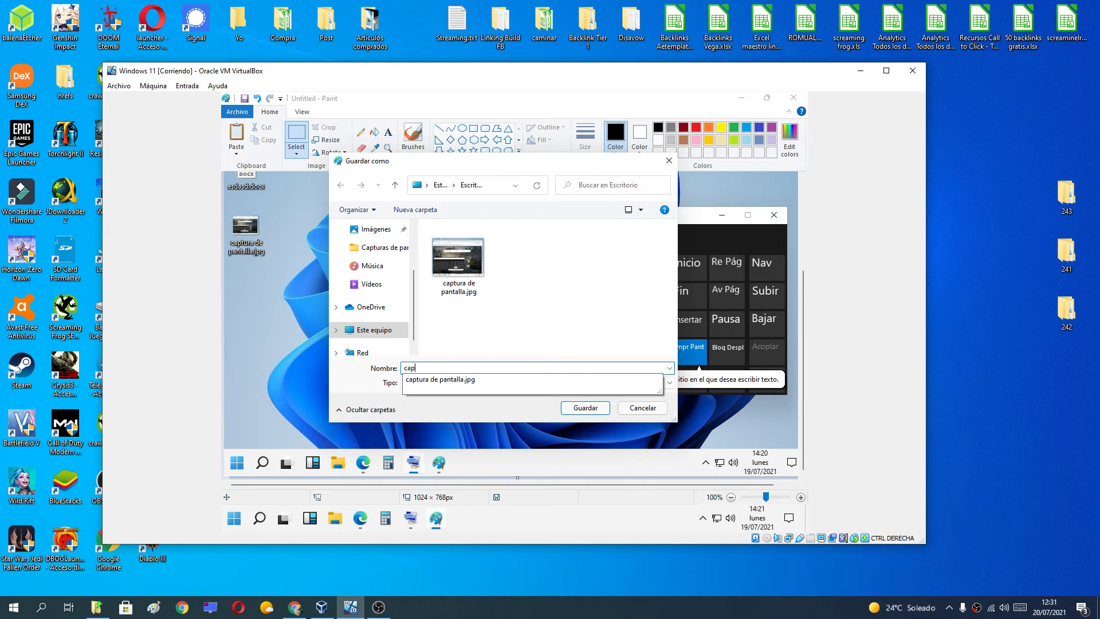
pyautogui.write('tura de pantalla 2')
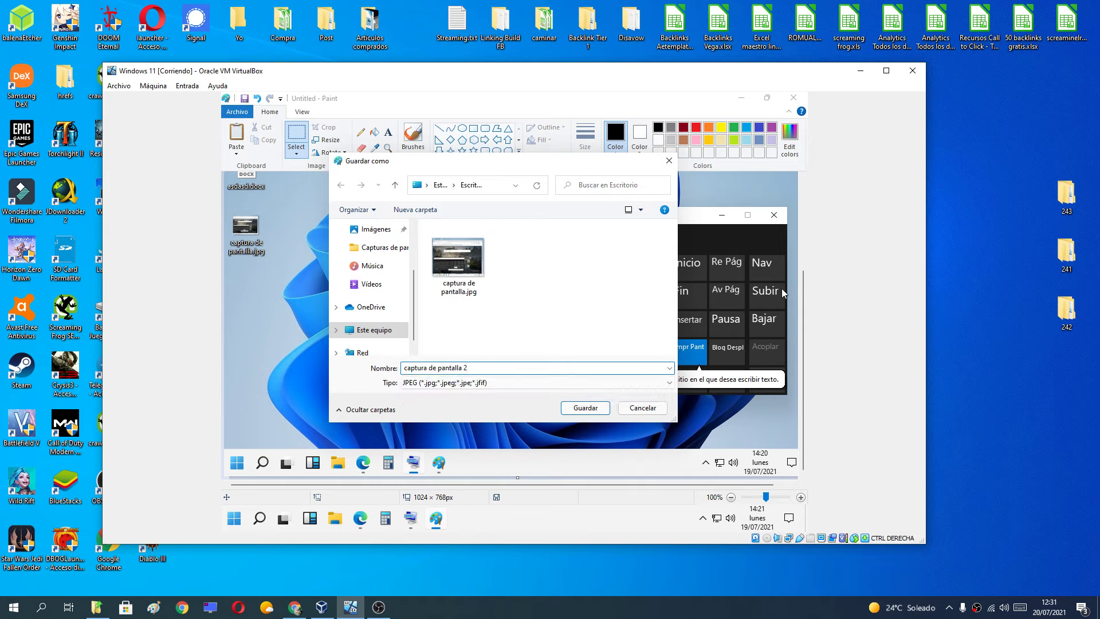
pyautogui.click(601, 402)
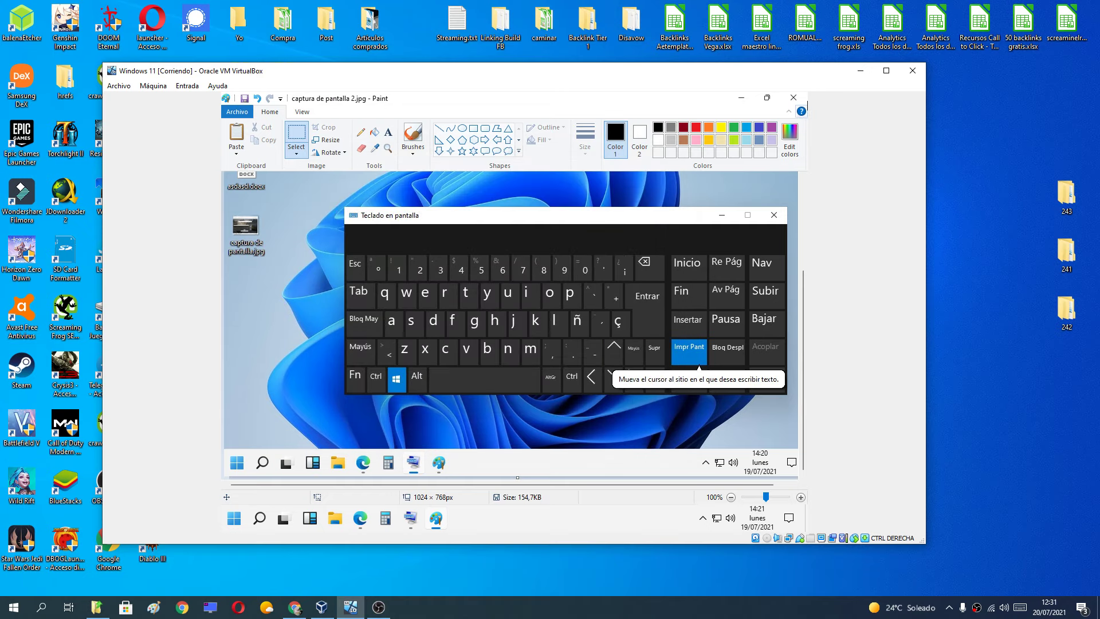
# Close Paint, open captura de pantalla 2.jpg from the desktop to check it in Photos, and close the viewer
pyautogui.click(800, 100)
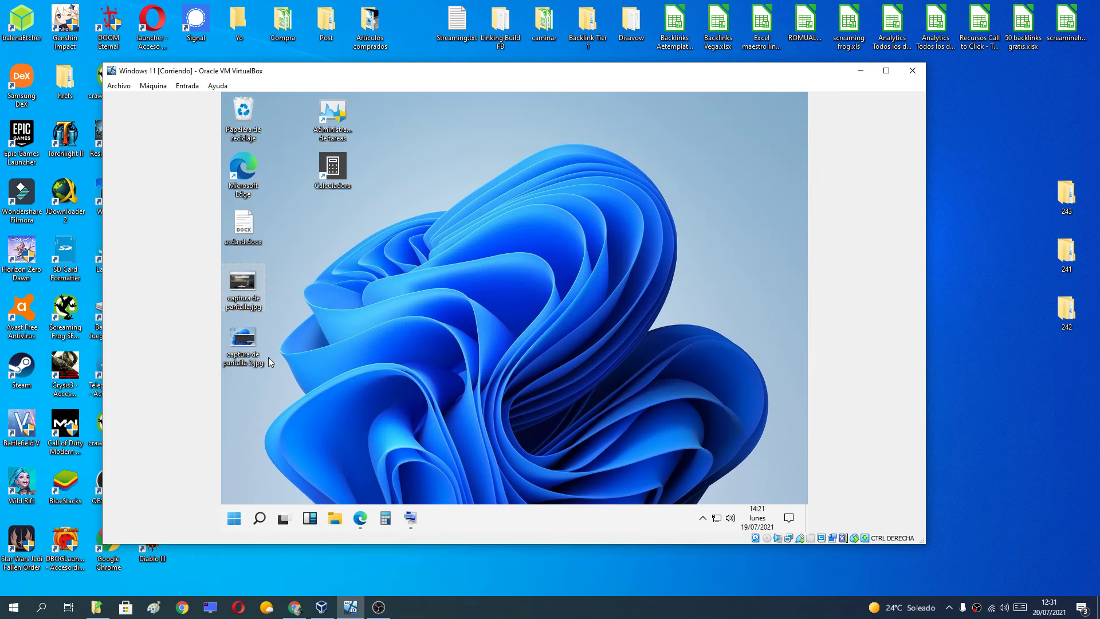
pyautogui.doubleClick(243, 340)
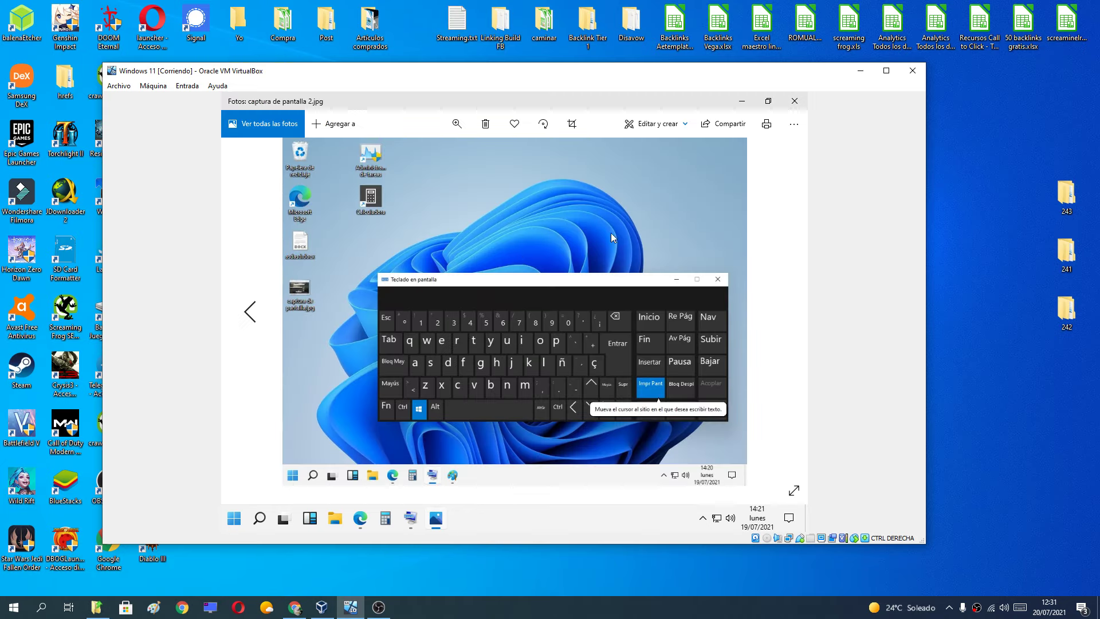
pyautogui.click(794, 101)
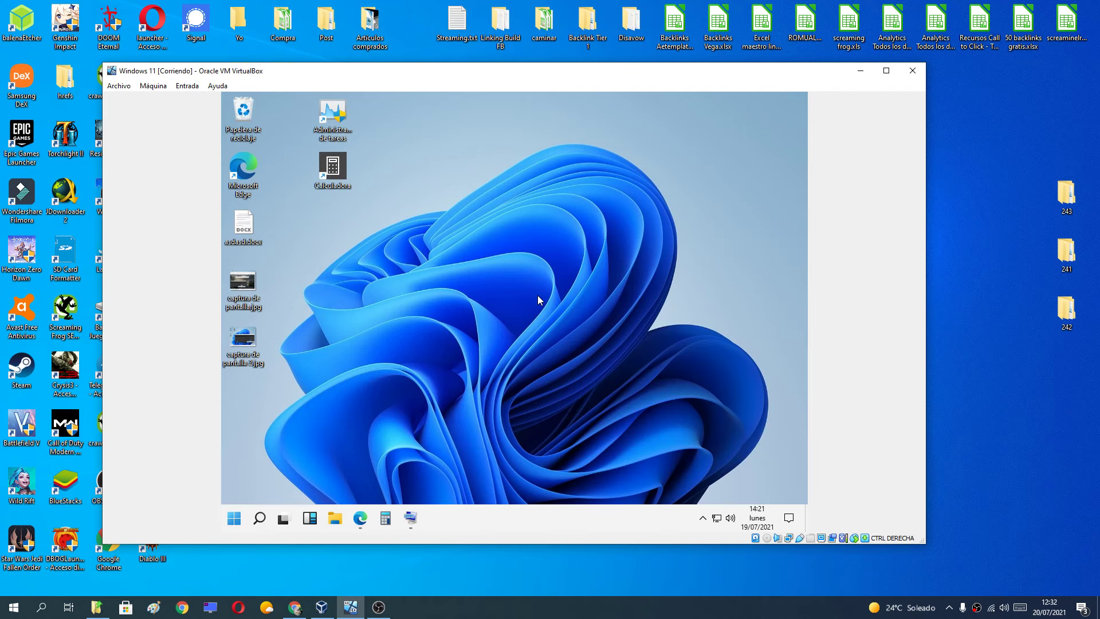